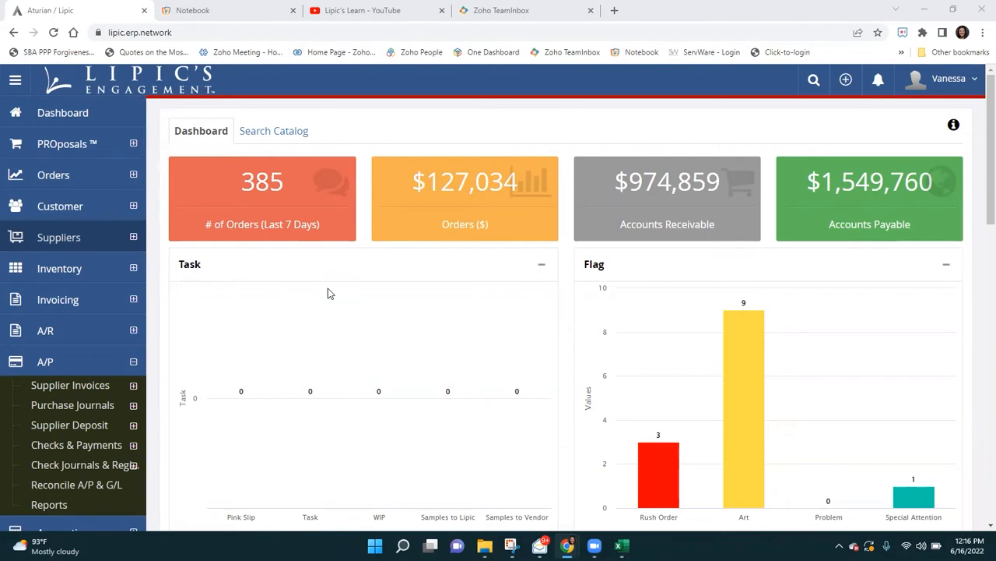
# Open the S&S Activewear website from the account statement email in Zoho TeamInbox and go to its Account Dashboard.
pyautogui.click(477, 10)
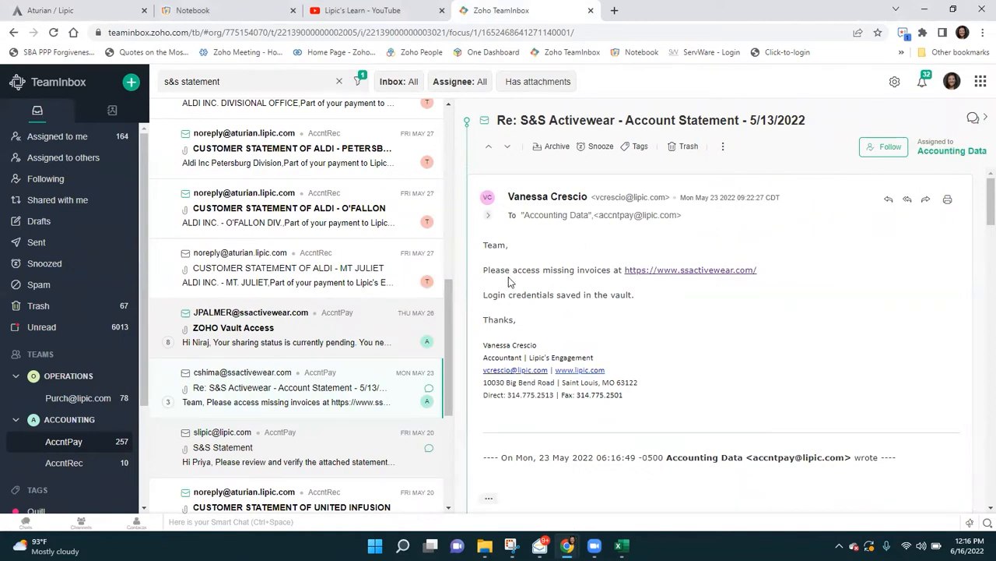
pyautogui.click(715, 270)
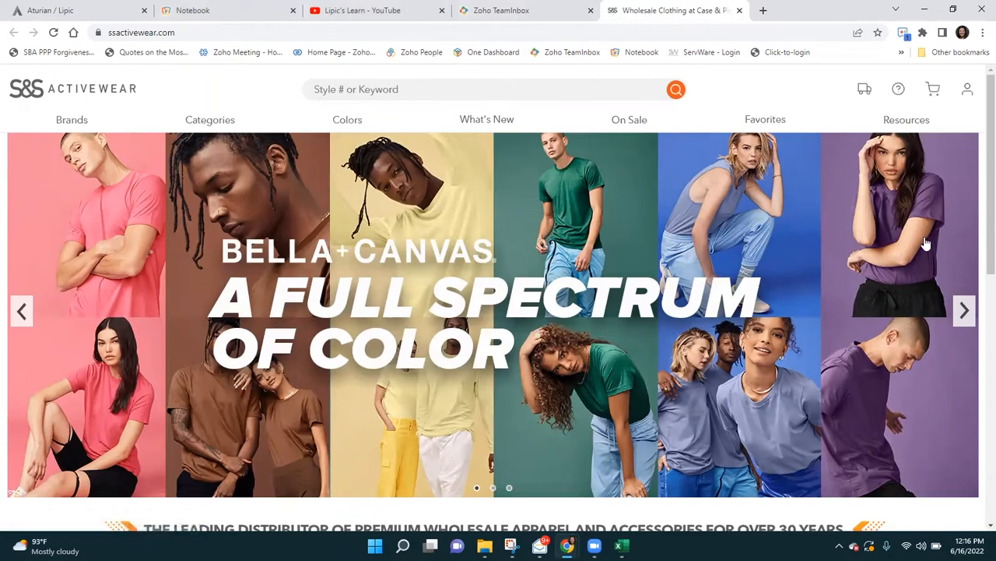
pyautogui.moveTo(966, 94)
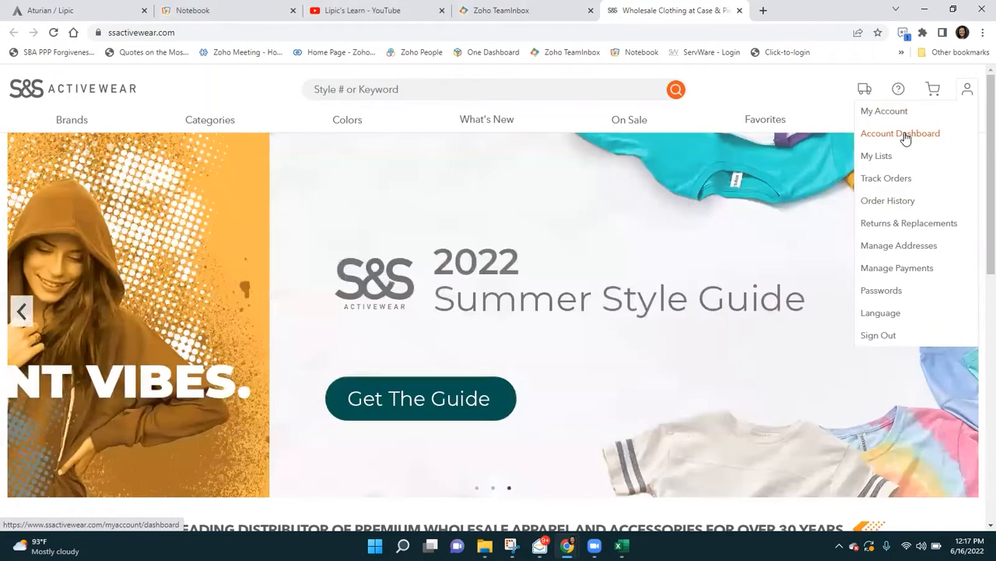
pyautogui.click(905, 137)
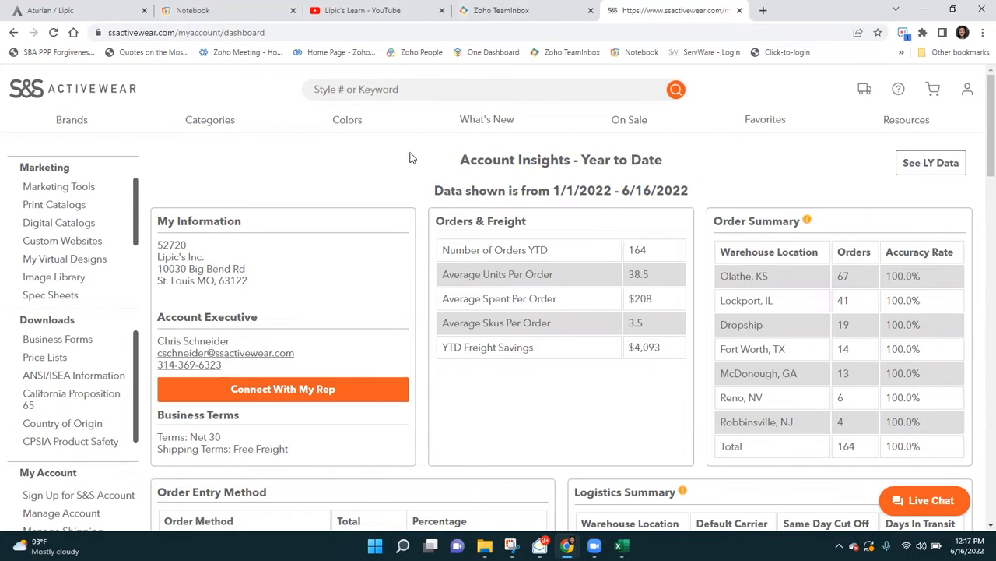
# Open the Account Statement from the My Account links on the dashboard.
pyautogui.scroll(-3, 411, 153)
pyautogui.scroll(-6, 411, 153)
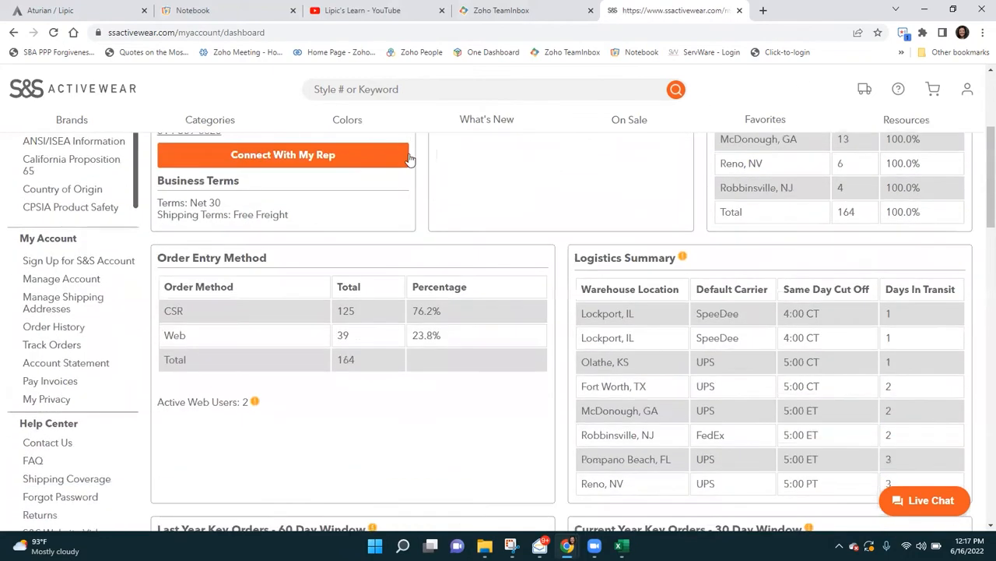
pyautogui.scroll(-3, 419, 158)
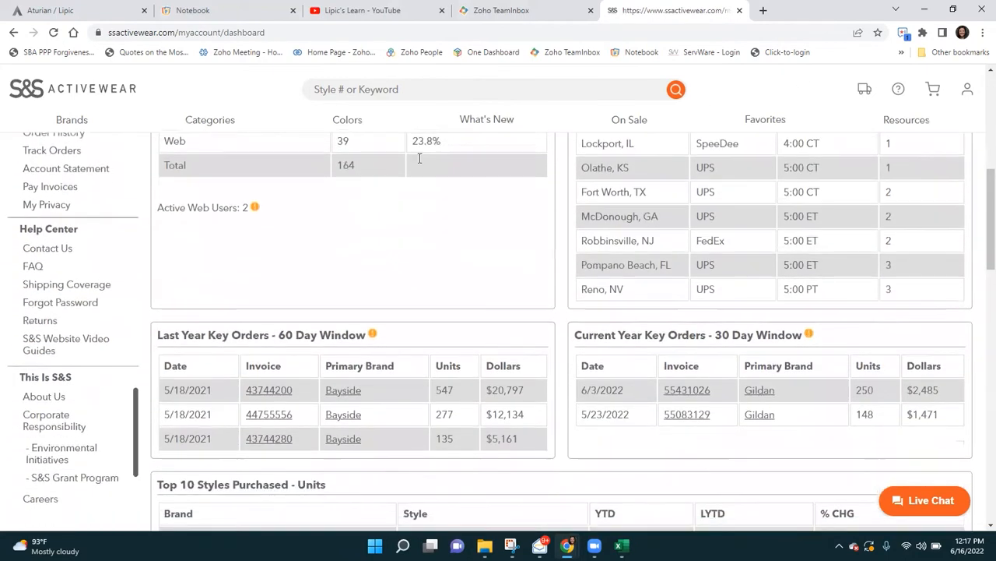
pyautogui.scroll(5, 264, 227)
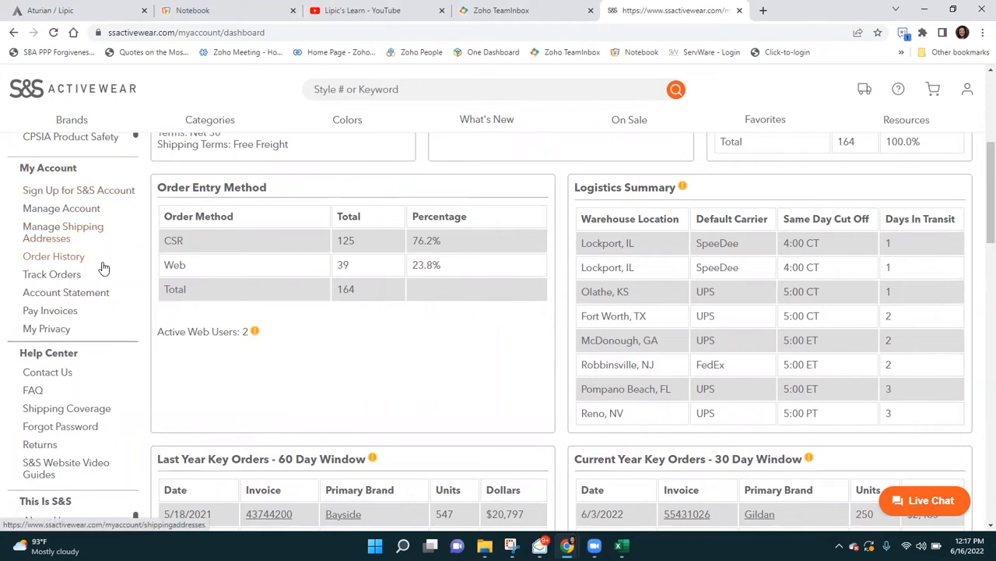
pyautogui.click(89, 300)
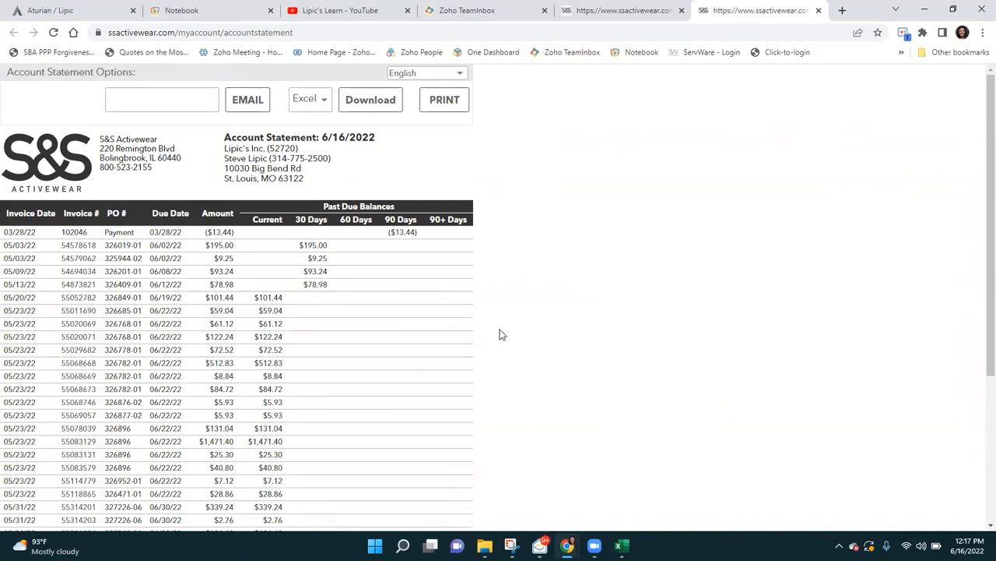
# Download the S&S account statement in Excel format and open the file in Excel with editing enabled.
pyautogui.scroll(-3, 502, 332)
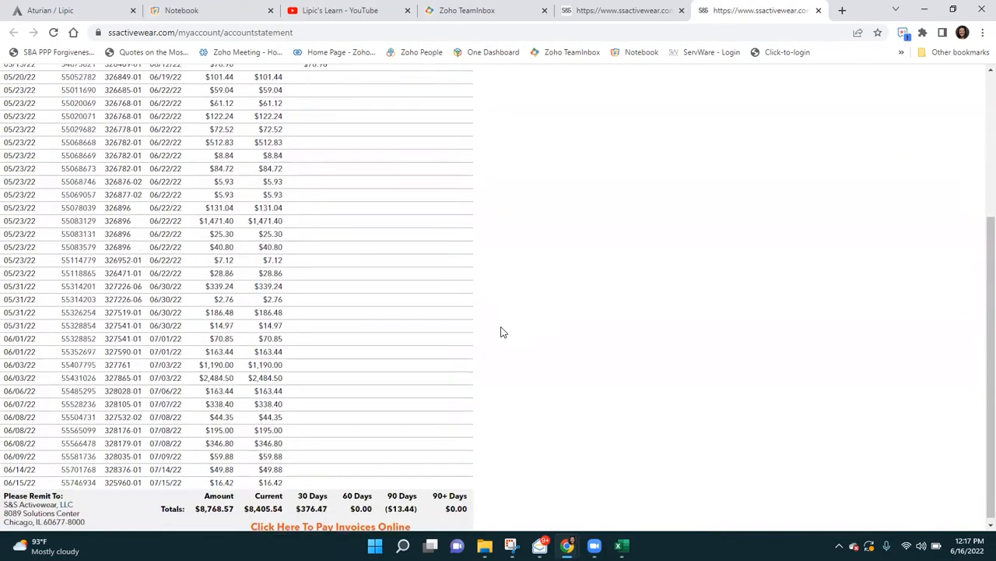
pyautogui.scroll(3, 502, 332)
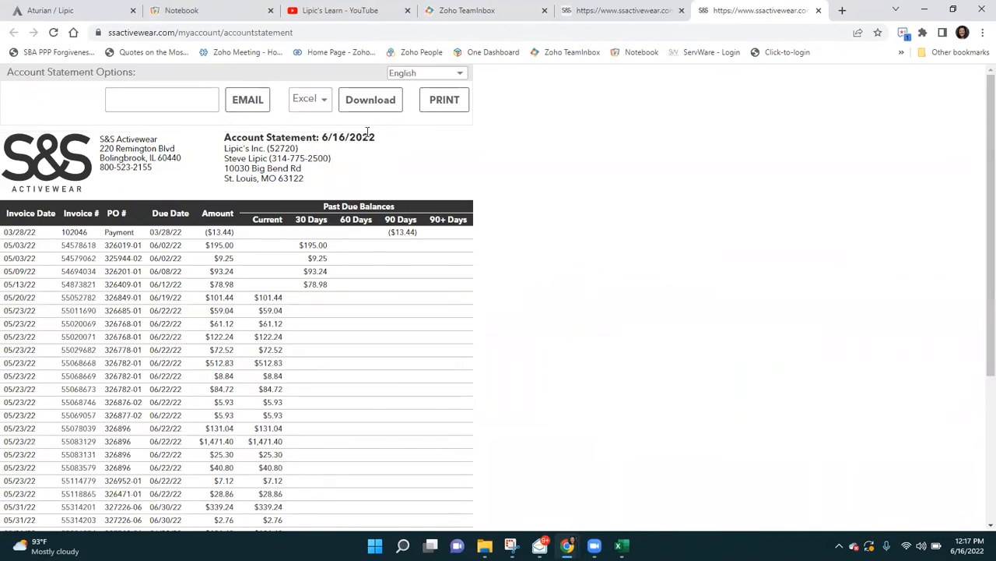
pyautogui.click(322, 101)
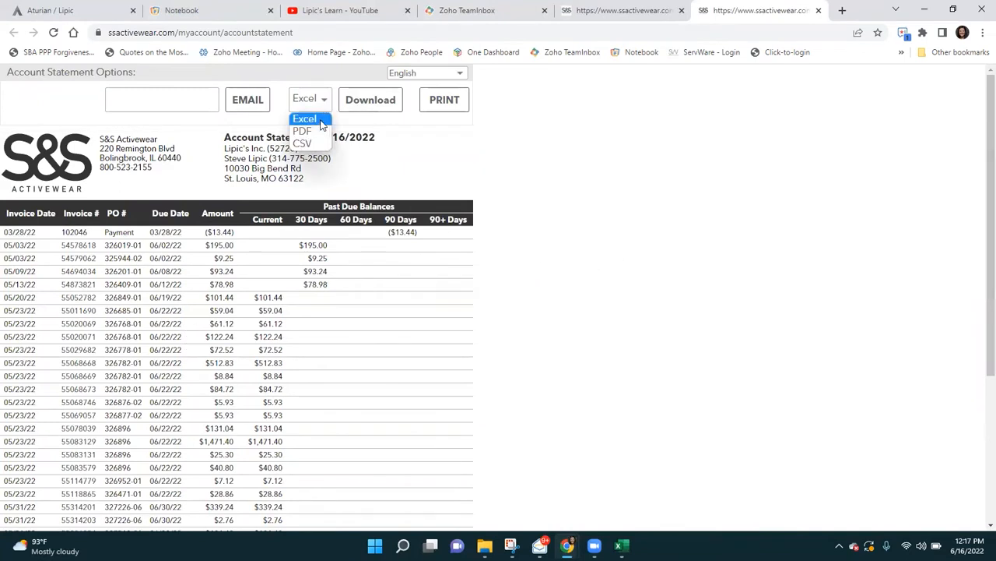
pyautogui.click(319, 123)
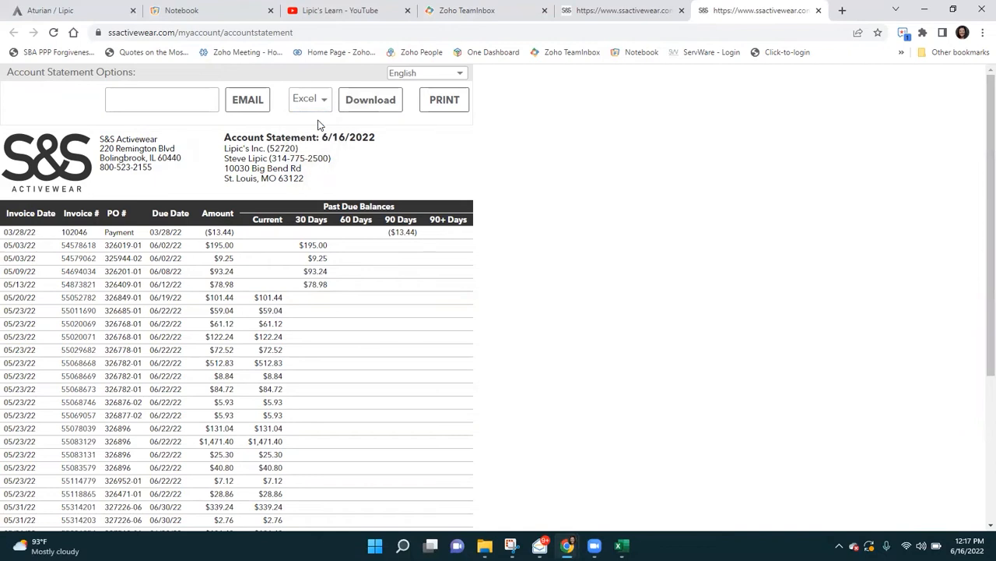
pyautogui.click(370, 100)
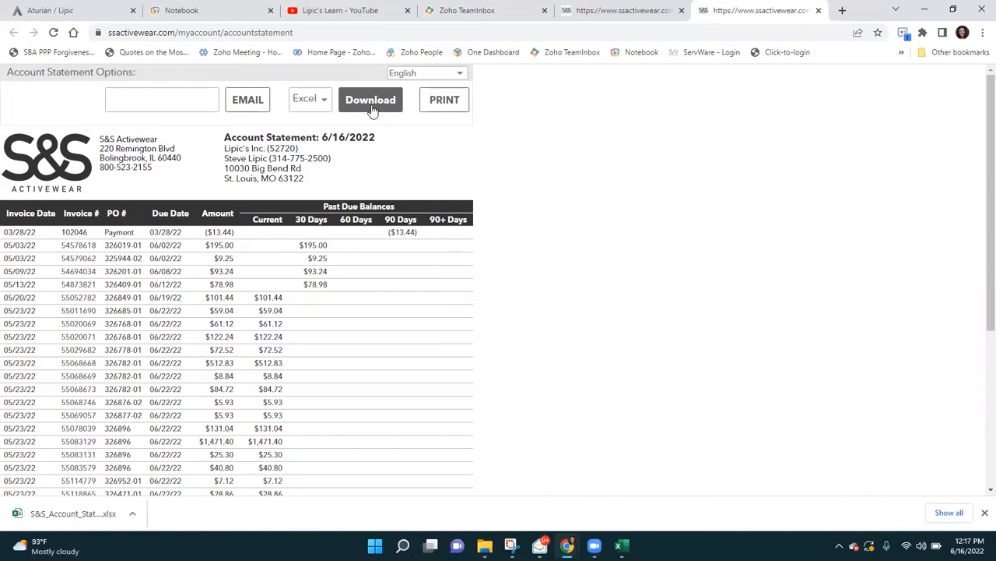
pyautogui.click(372, 102)
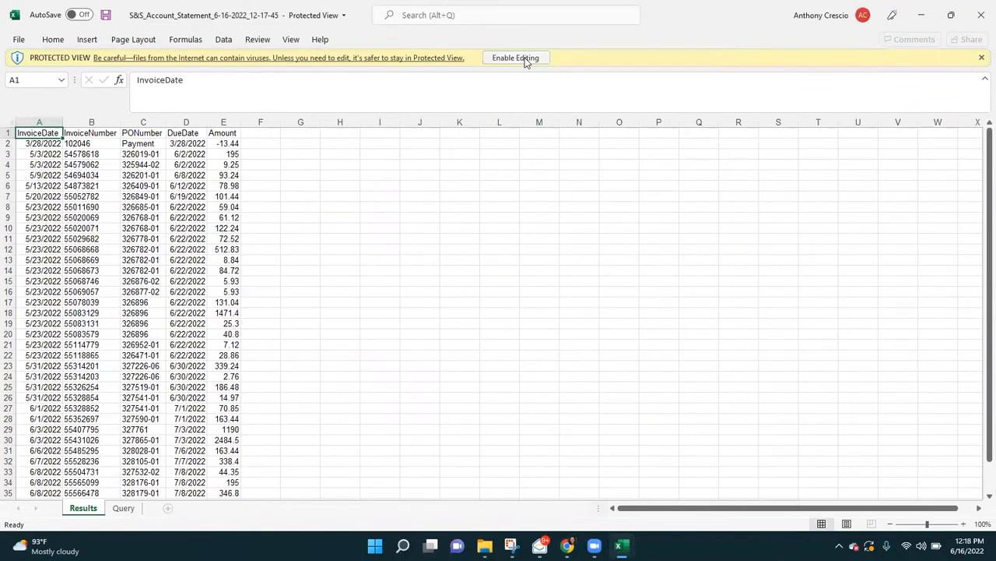
pyautogui.click(525, 57)
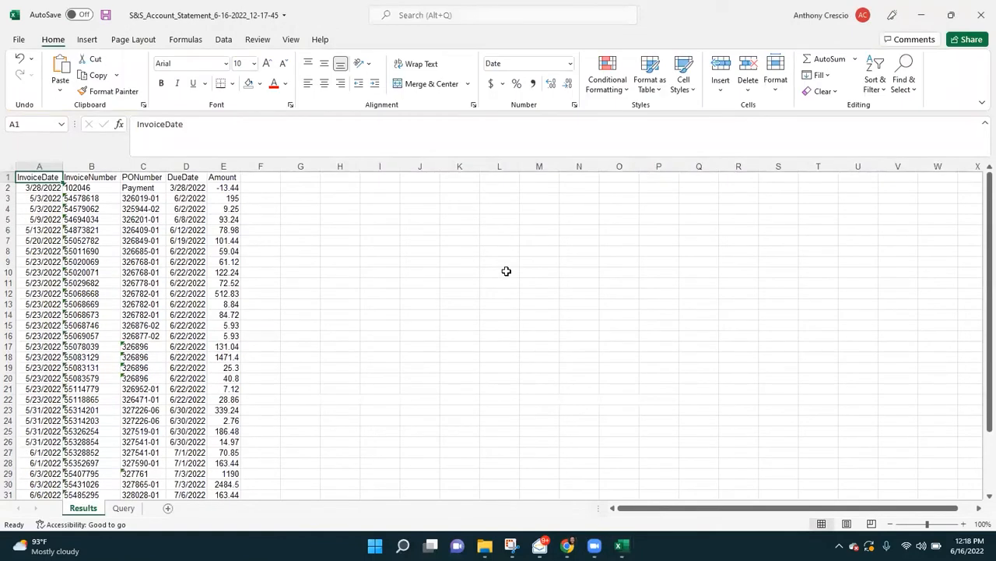
# Examine the InvoiceNumber and PONumber columns of the downloaded statement, then put the workbook aside.
pyautogui.click(98, 164)
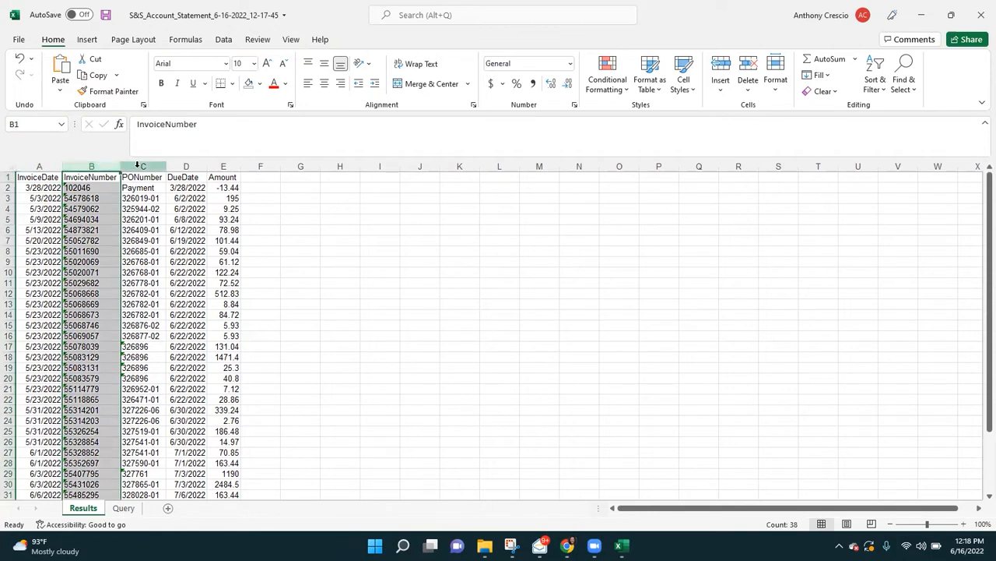
pyautogui.click(138, 166)
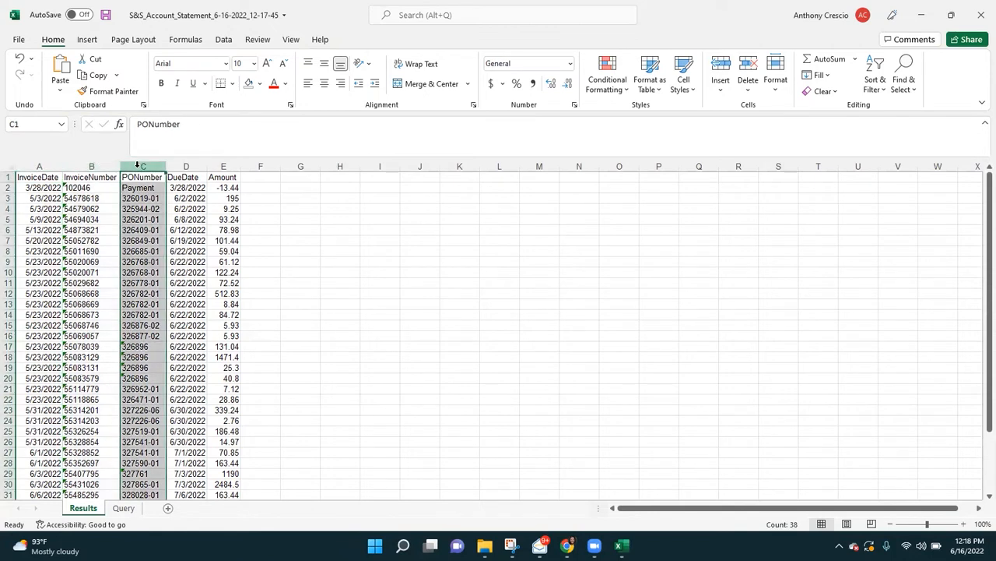
pyautogui.click(77, 164)
pyautogui.click(363, 237)
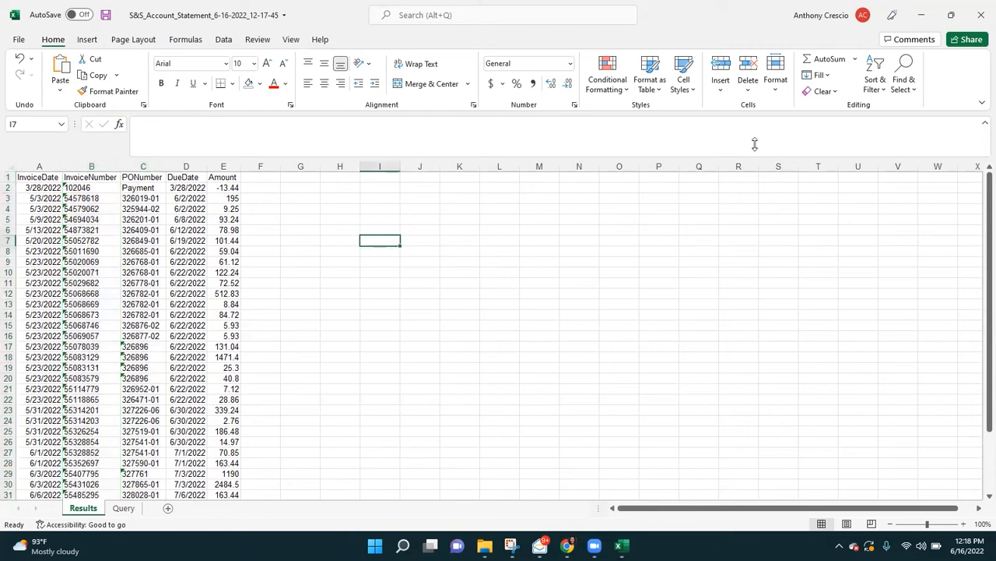
pyautogui.click(922, 21)
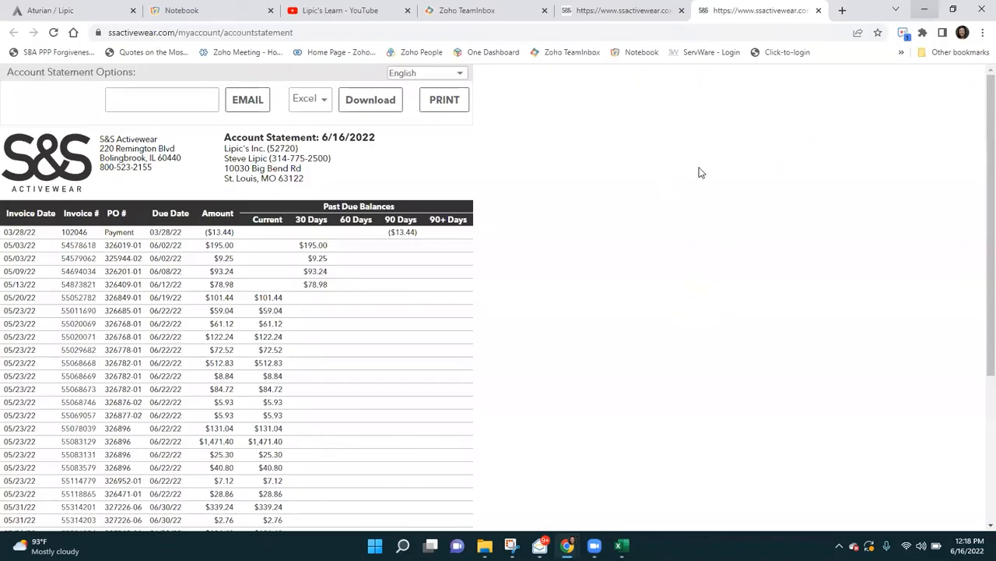
# Switch to the Aturian ERP and open the AP-1025 Vendor Invoicing report from the A/P reports.
pyautogui.click(49, 8)
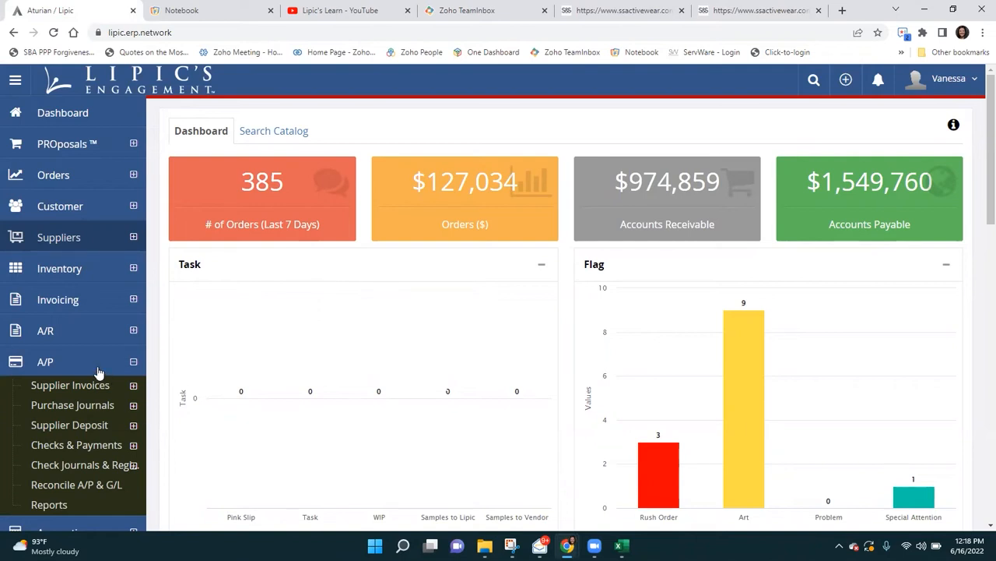
pyautogui.scroll(-1, 106, 327)
pyautogui.scroll(-1, 106, 324)
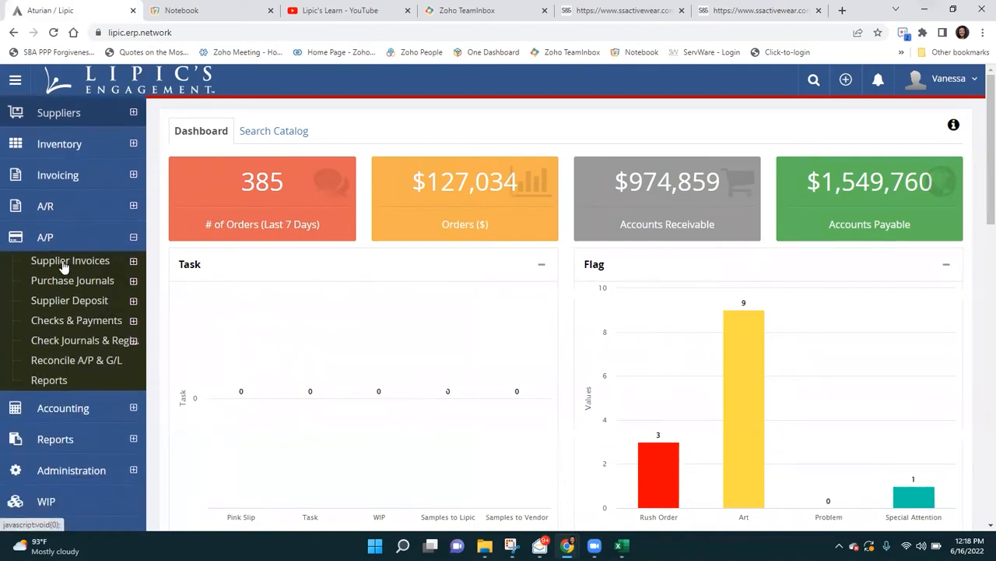
pyautogui.click(47, 381)
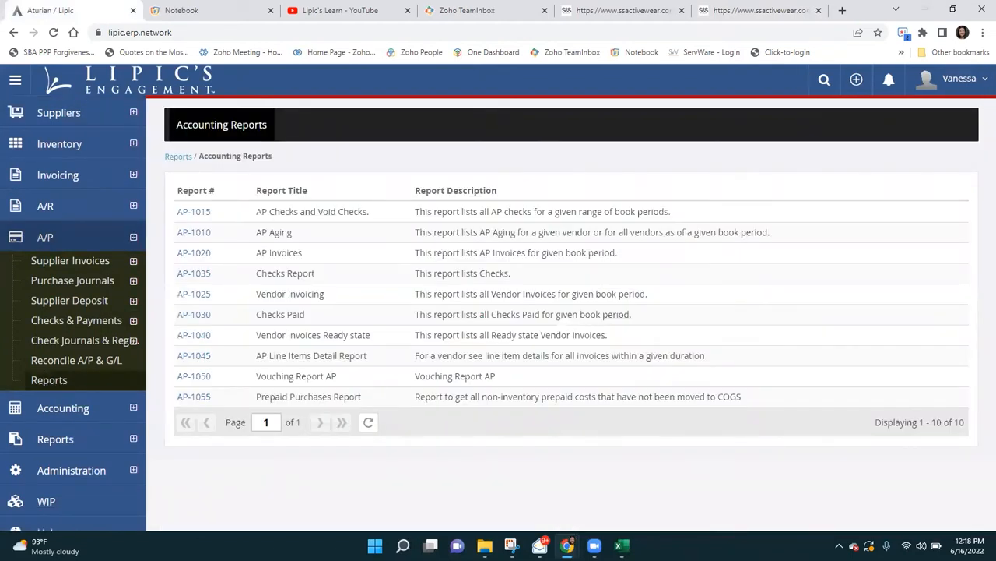
pyautogui.click(511, 546)
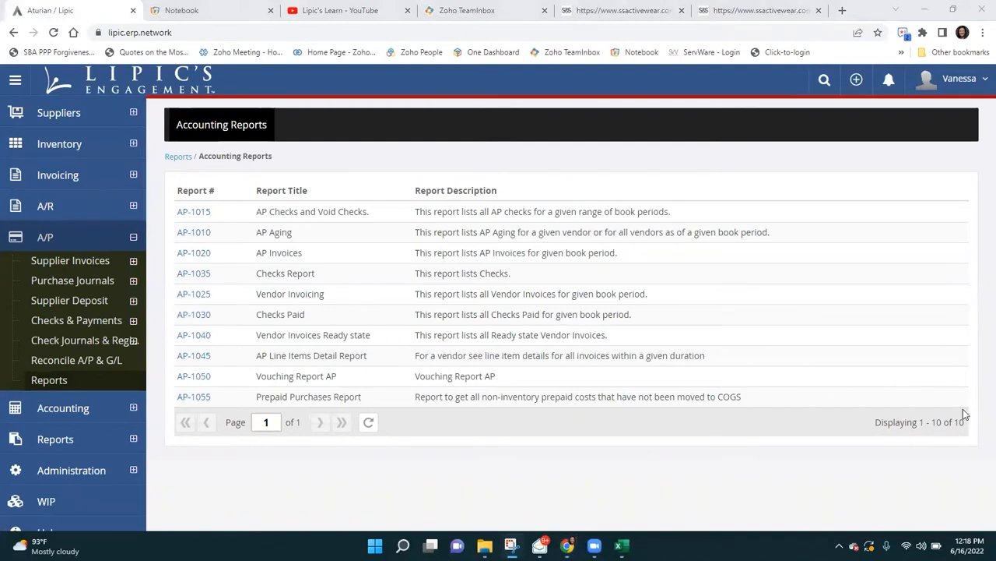
pyautogui.click(198, 294)
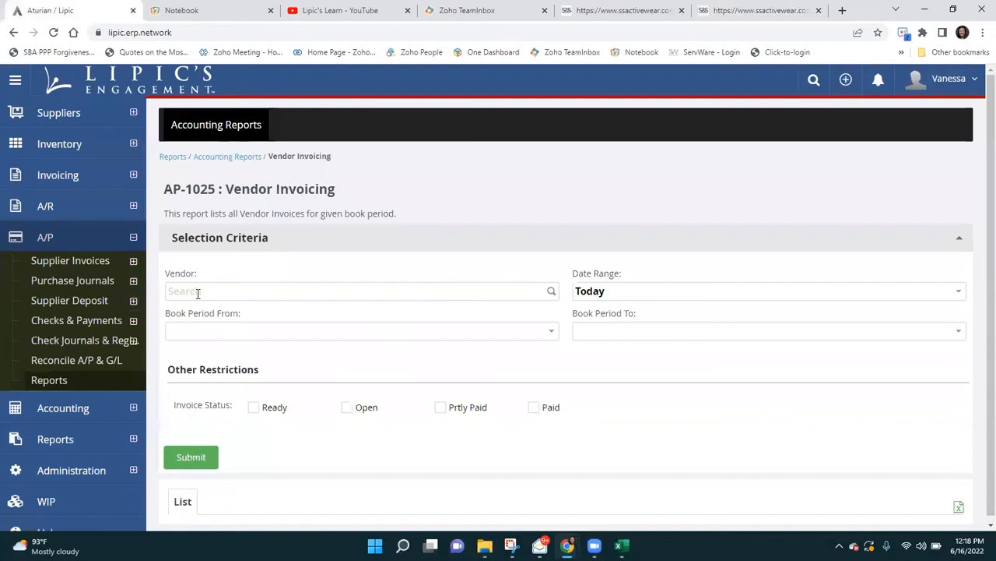
# Find "s&s" in the report's vendor criteria and select S & S Activewear.
pyautogui.click(197, 294)
pyautogui.write('s&s')
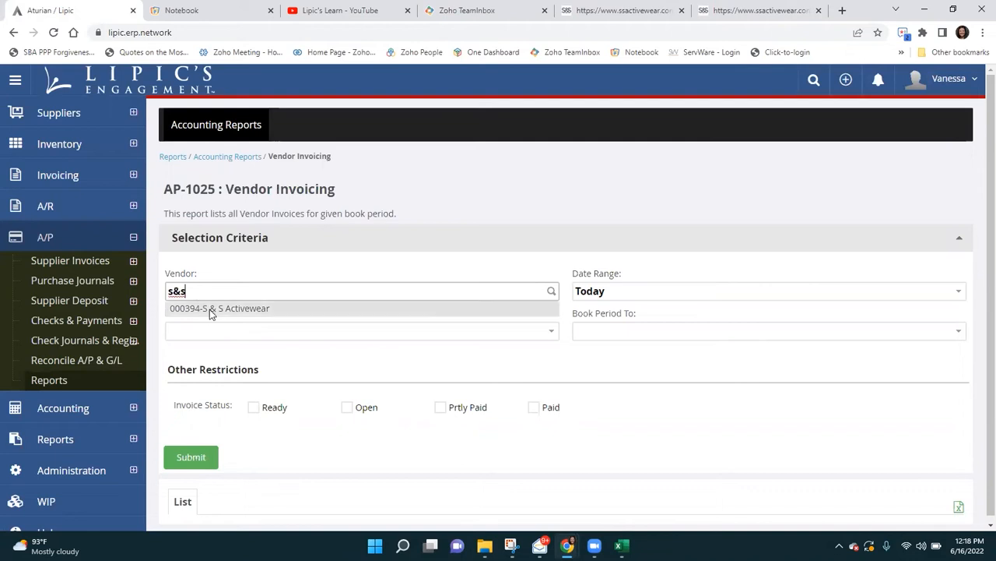
pyautogui.click(211, 311)
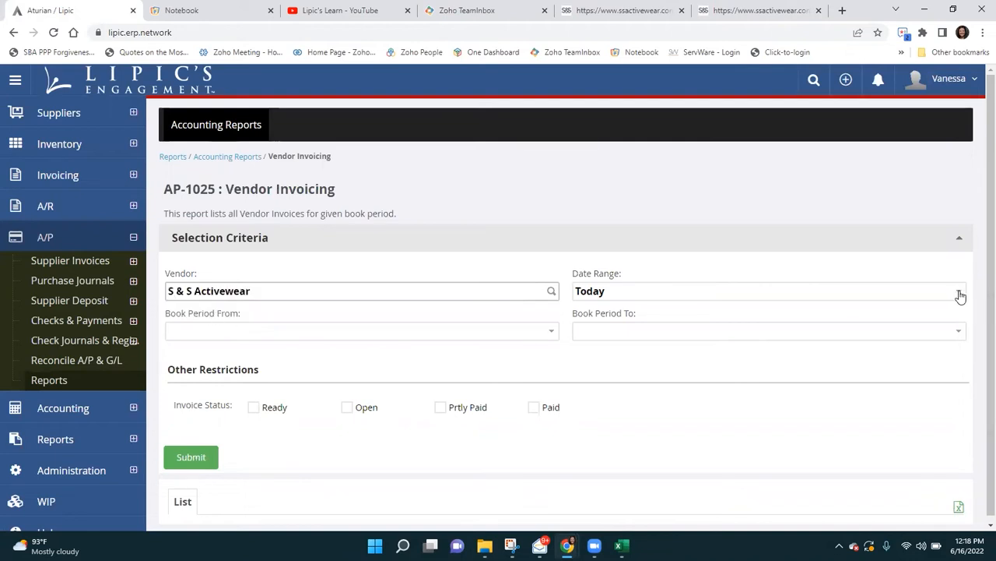
# Check the invoice dates on the online S&S account statement and return to the Vendor Invoicing report.
pyautogui.click(738, 7)
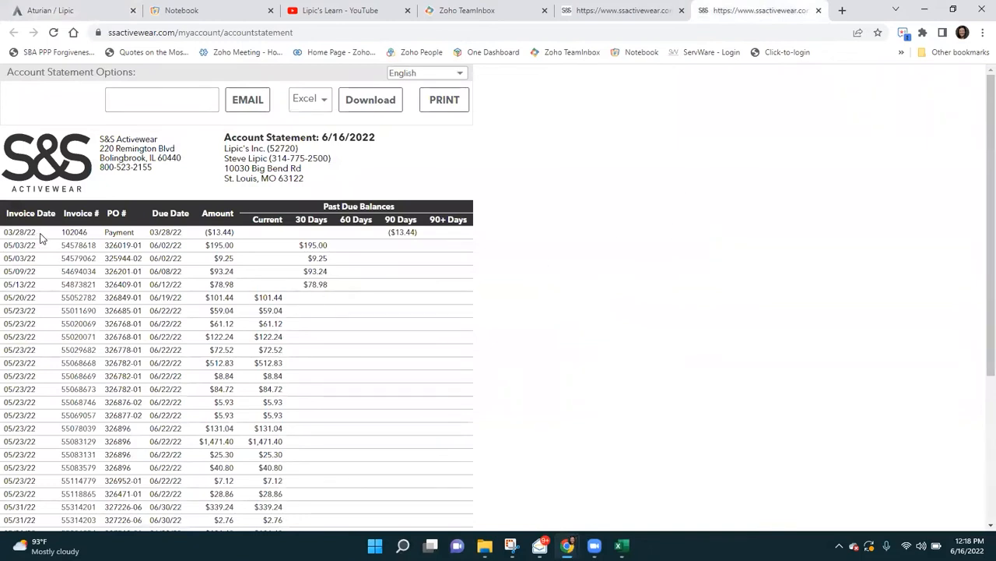
pyautogui.scroll(-3, 43, 271)
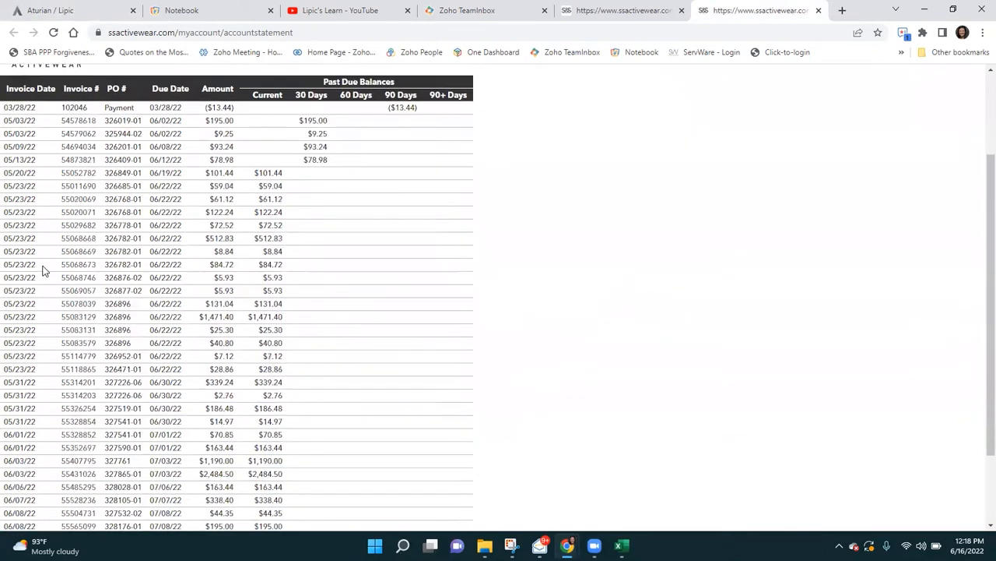
pyautogui.scroll(3, 43, 271)
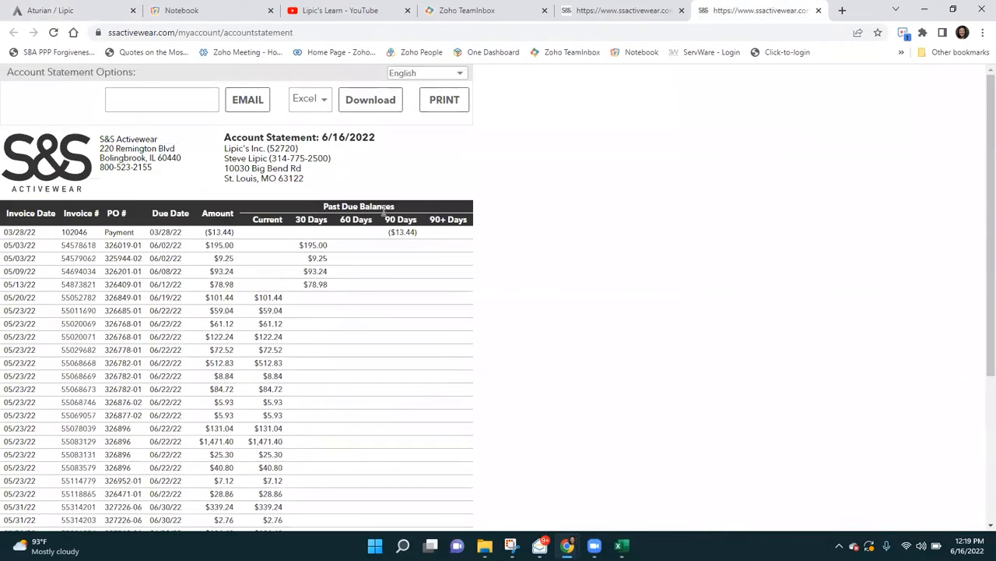
pyautogui.click(69, 8)
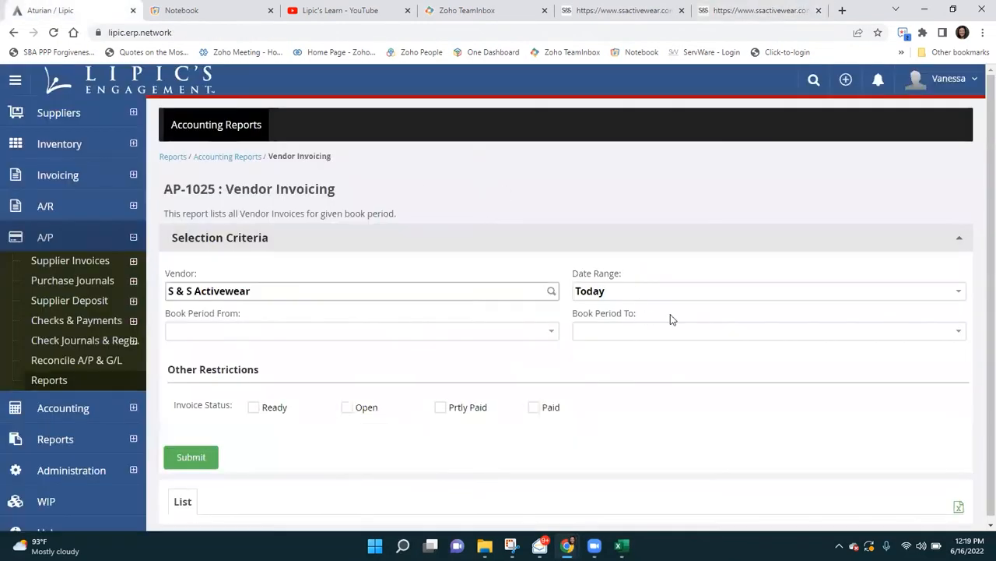
# Set the report's date range to Custom Dates with a beginning invoice date of 03/01/2022.
pyautogui.click(958, 292)
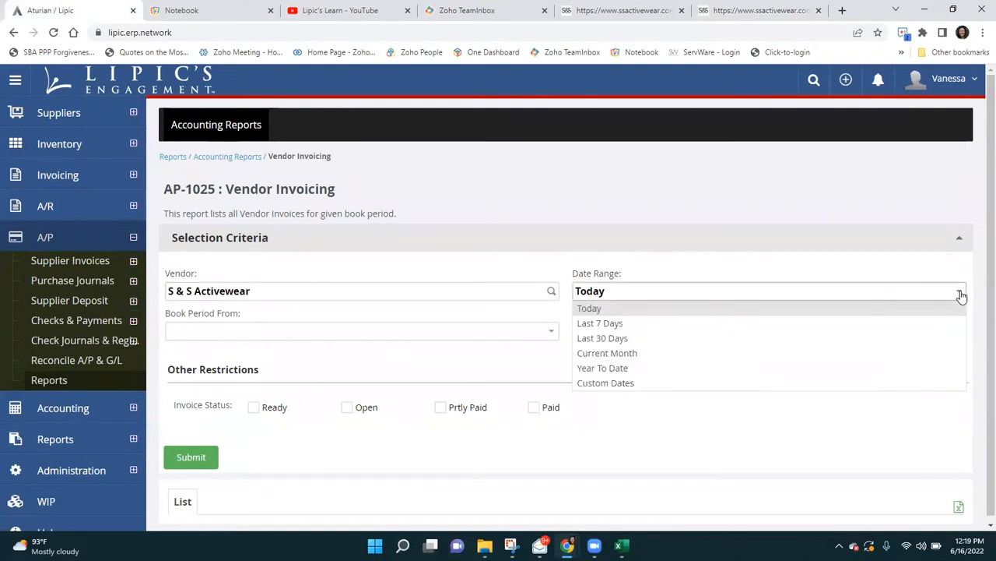
pyautogui.click(670, 384)
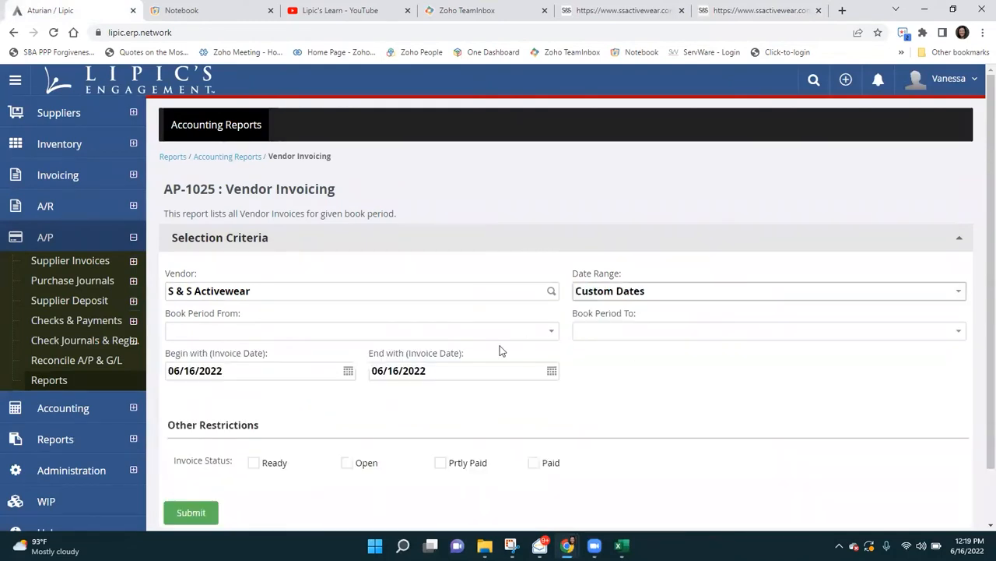
pyautogui.click(345, 372)
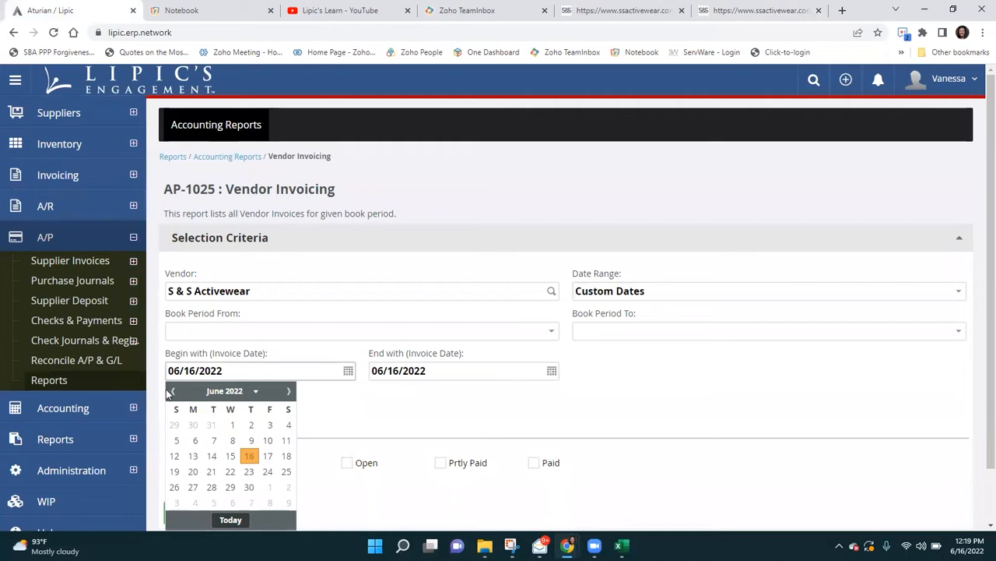
pyautogui.click(172, 392)
pyautogui.click(172, 392)
pyautogui.click(172, 392)
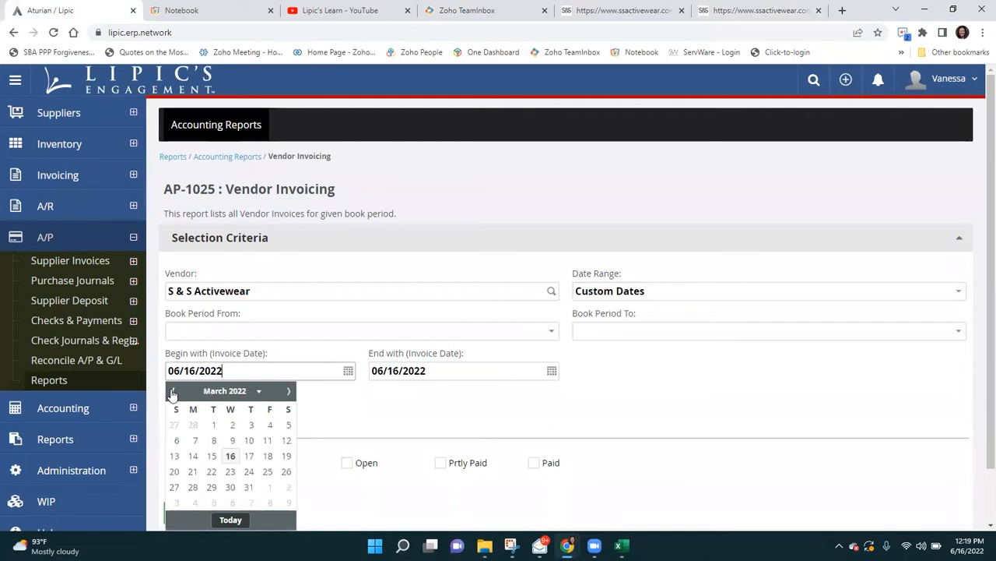
pyautogui.click(215, 426)
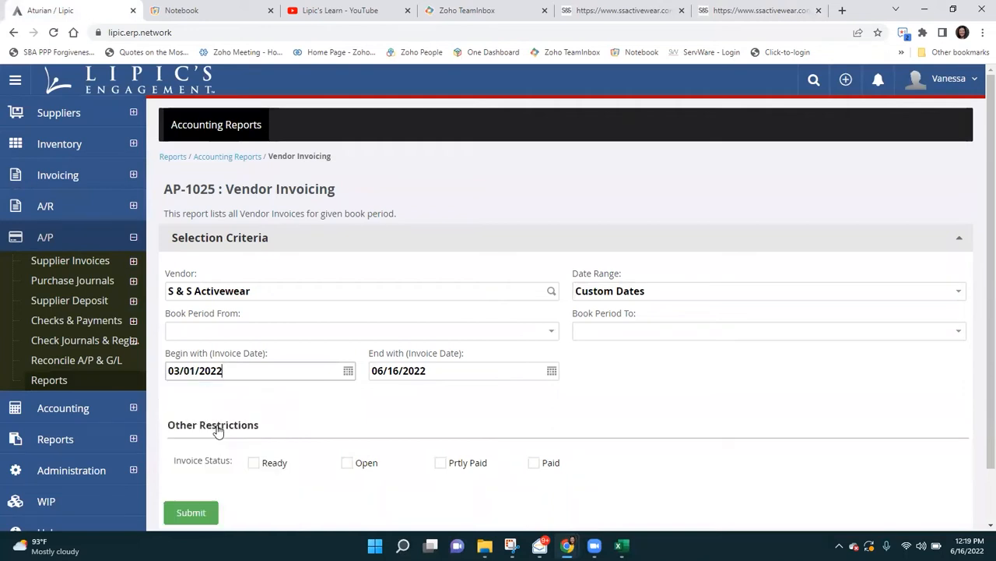
# Set the report's book period from 2201 to 2206 and run it.
pyautogui.click(552, 335)
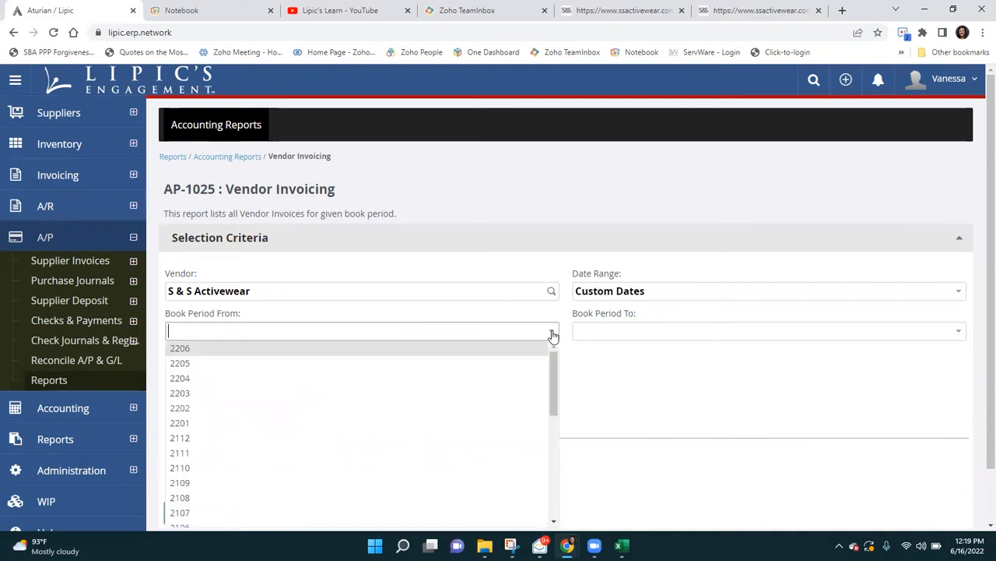
pyautogui.click(220, 427)
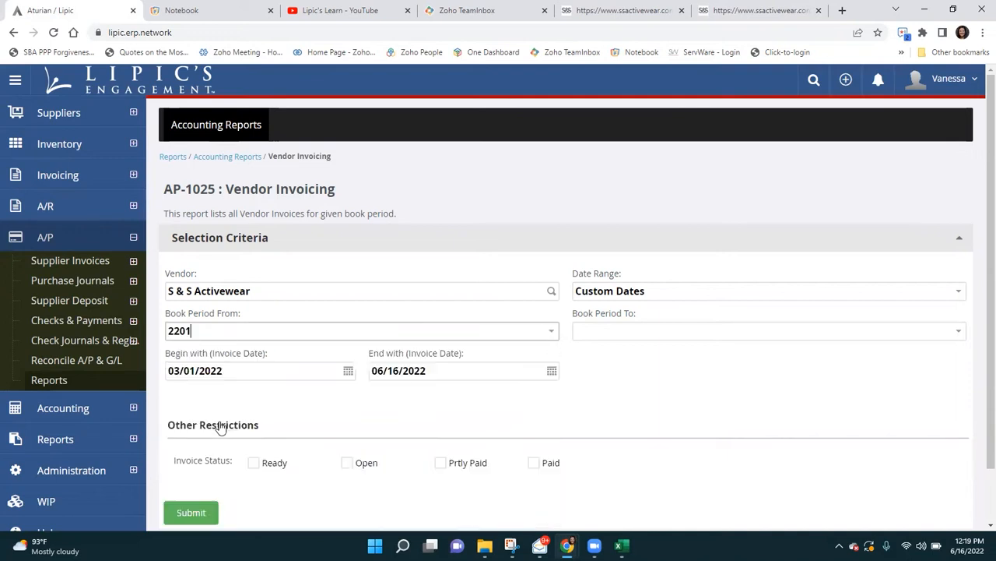
pyautogui.click(959, 336)
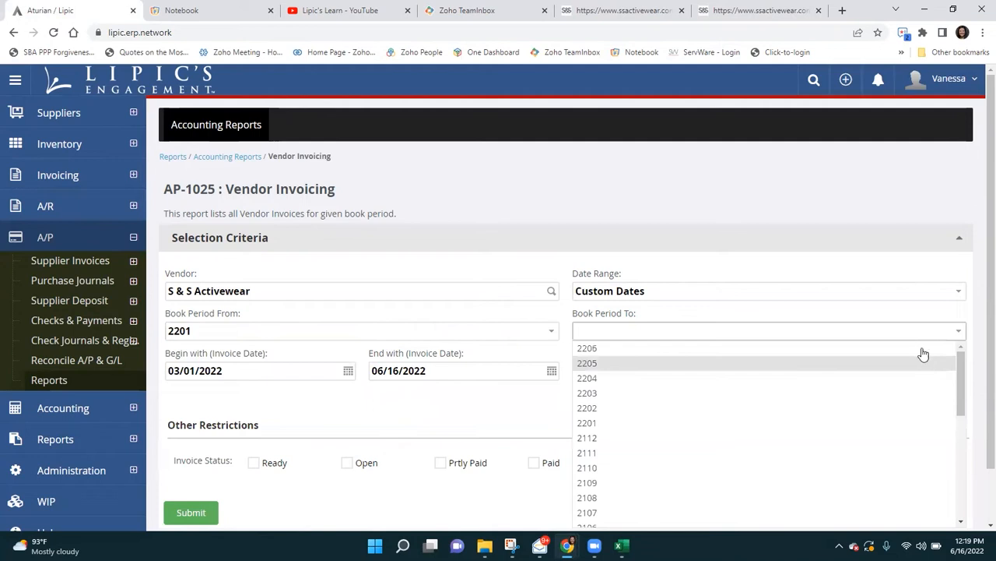
pyautogui.click(924, 348)
pyautogui.scroll(-1, 806, 381)
pyautogui.scroll(-1, 806, 382)
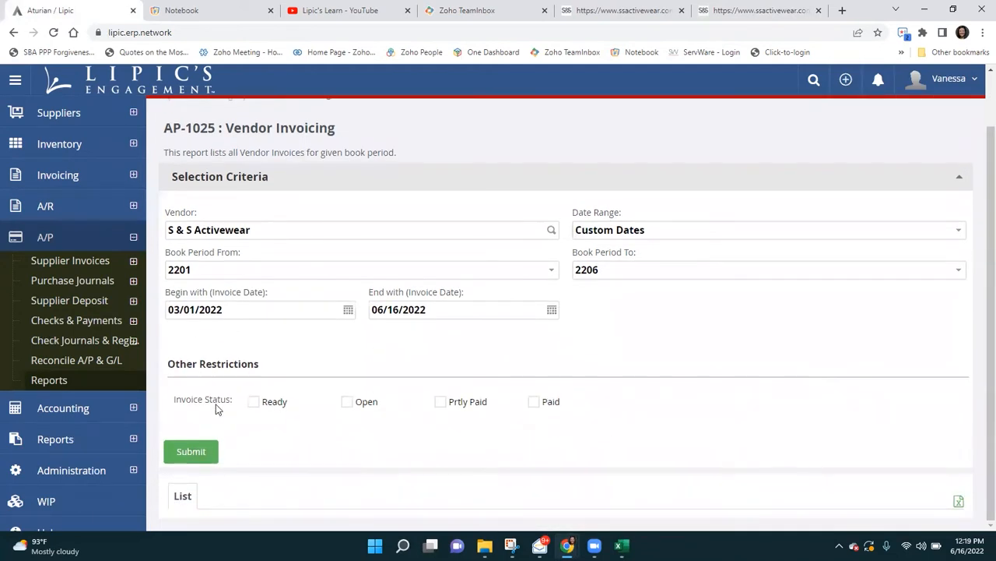
pyautogui.click(194, 452)
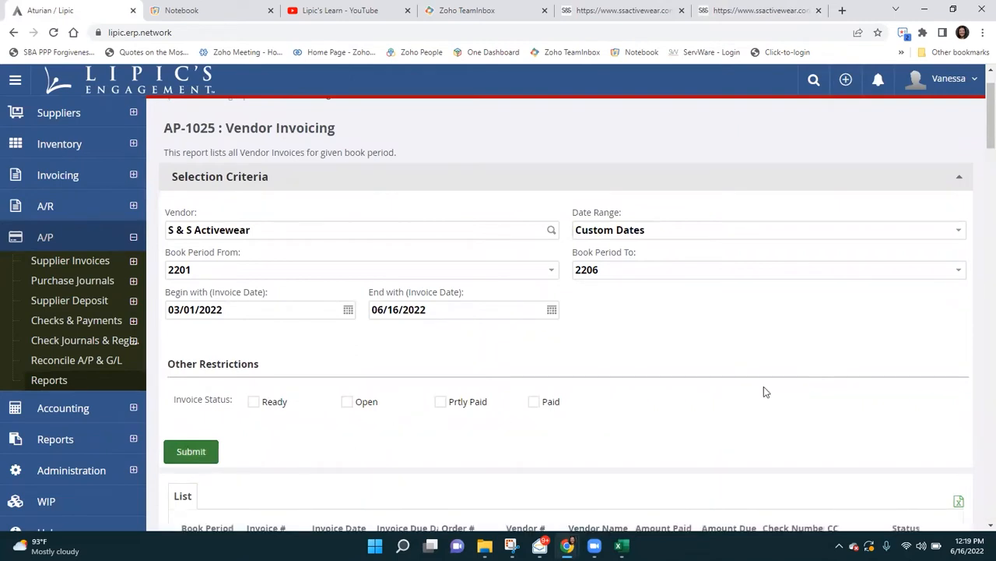
# Review the listed vendor invoices, export them to Excel, and open the downloaded workbook for editing.
pyautogui.scroll(-5, 763, 392)
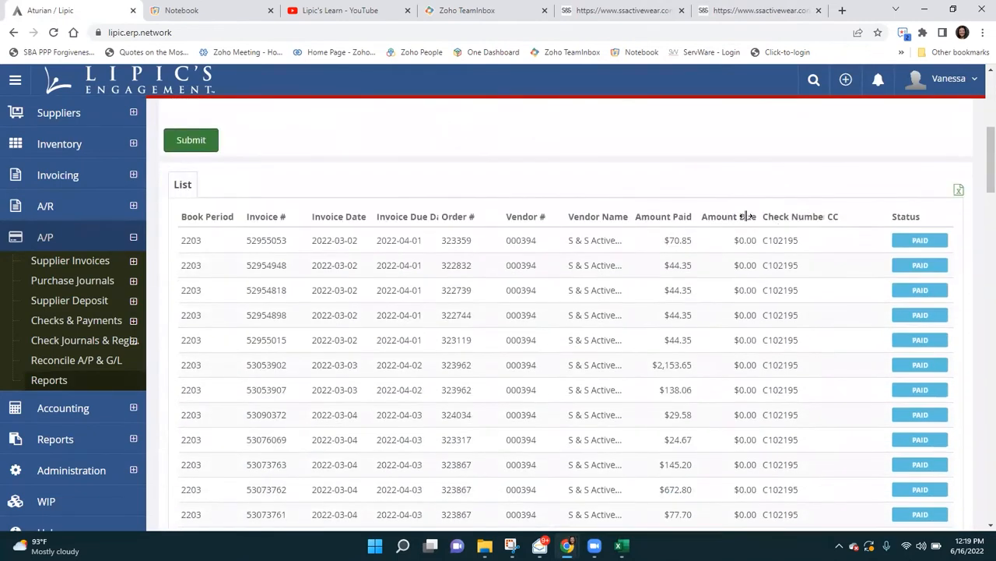
pyautogui.scroll(-3, 322, 386)
pyautogui.scroll(-10, 325, 388)
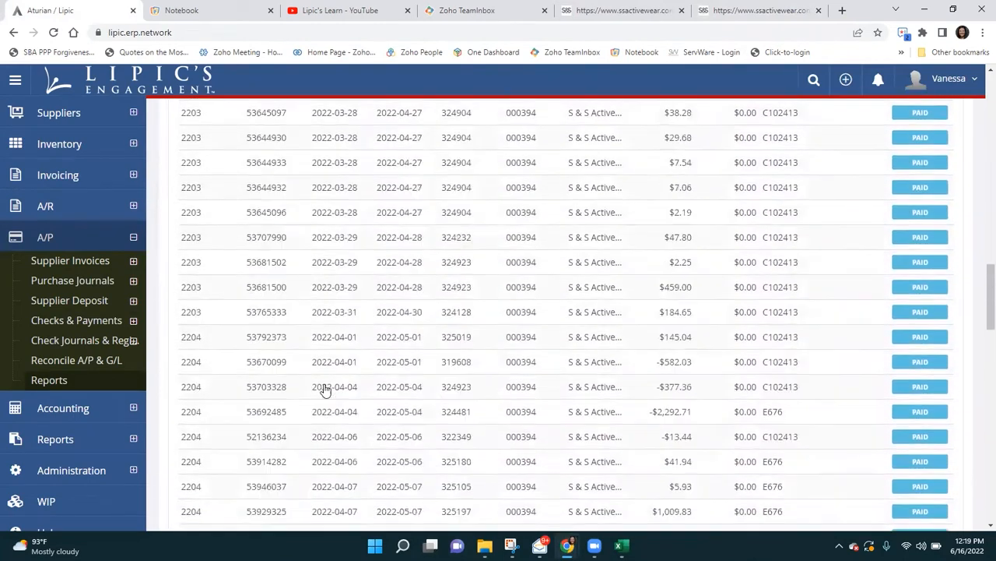
pyautogui.scroll(10, 325, 388)
pyautogui.scroll(-1, 326, 388)
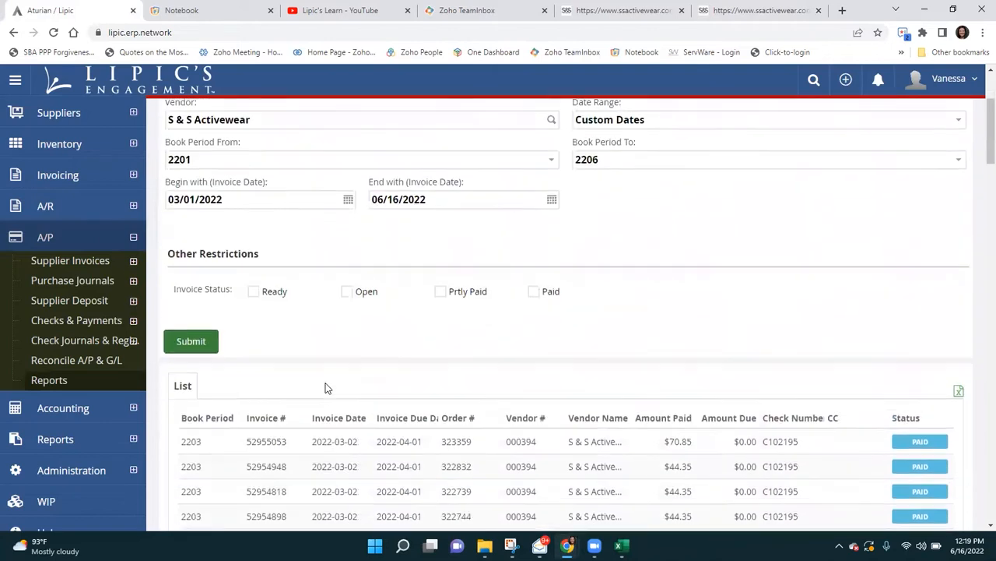
pyautogui.scroll(2, 329, 327)
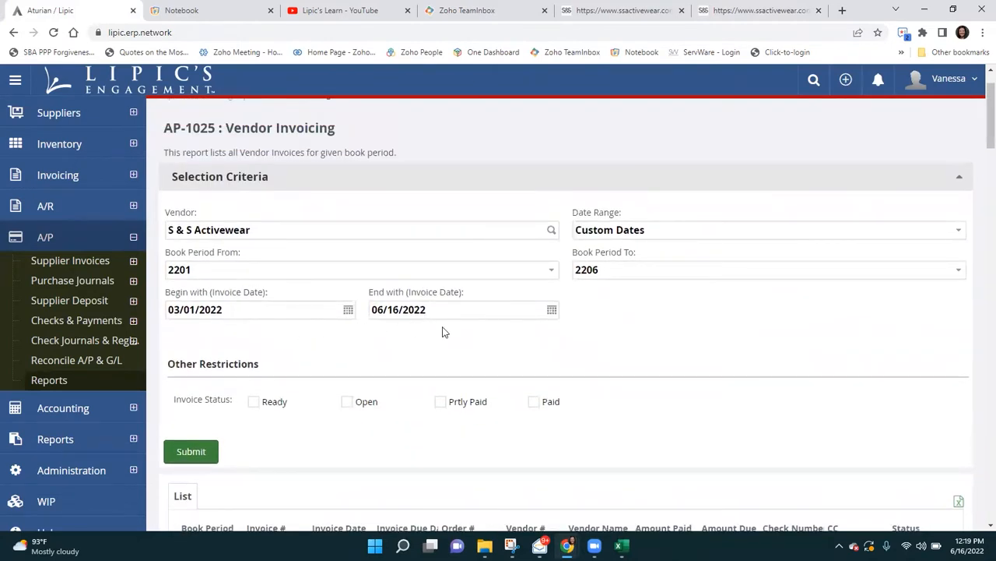
pyautogui.scroll(-3, 810, 356)
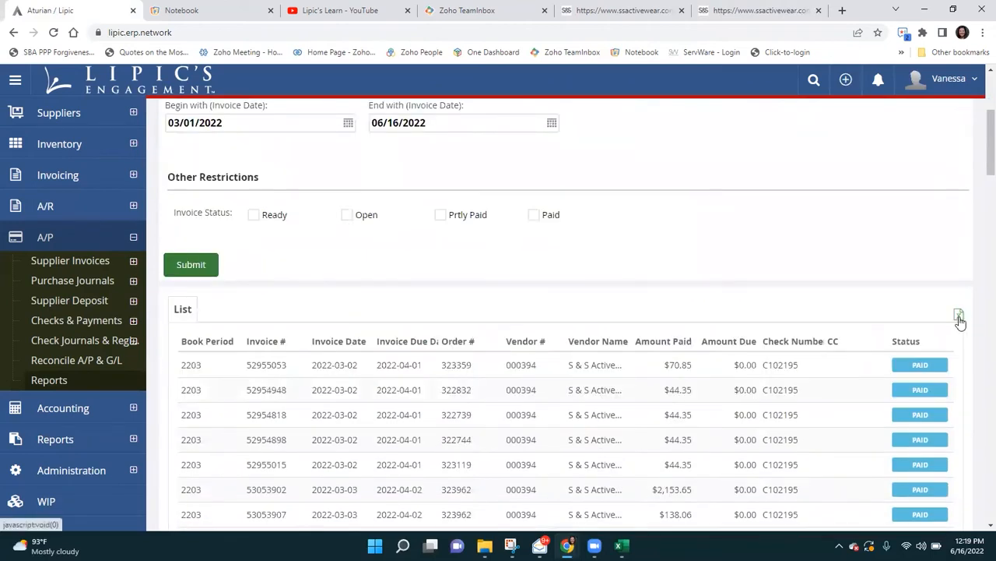
pyautogui.click(958, 318)
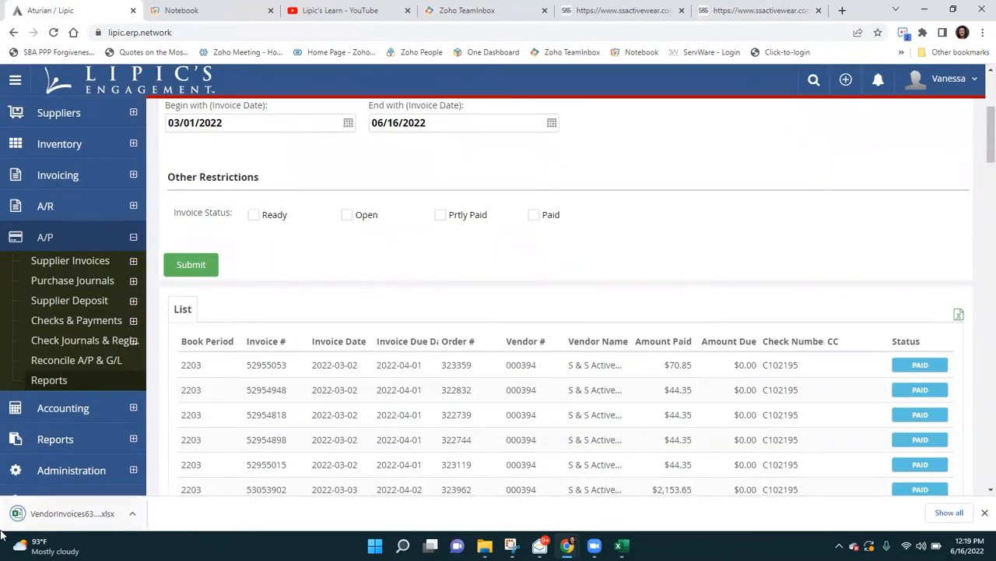
pyautogui.click(82, 514)
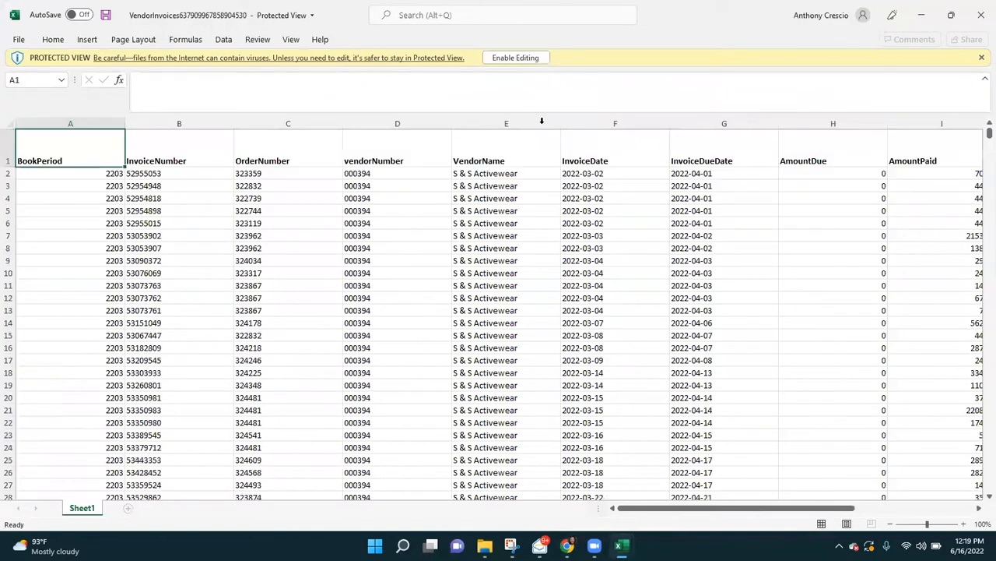
pyautogui.click(533, 59)
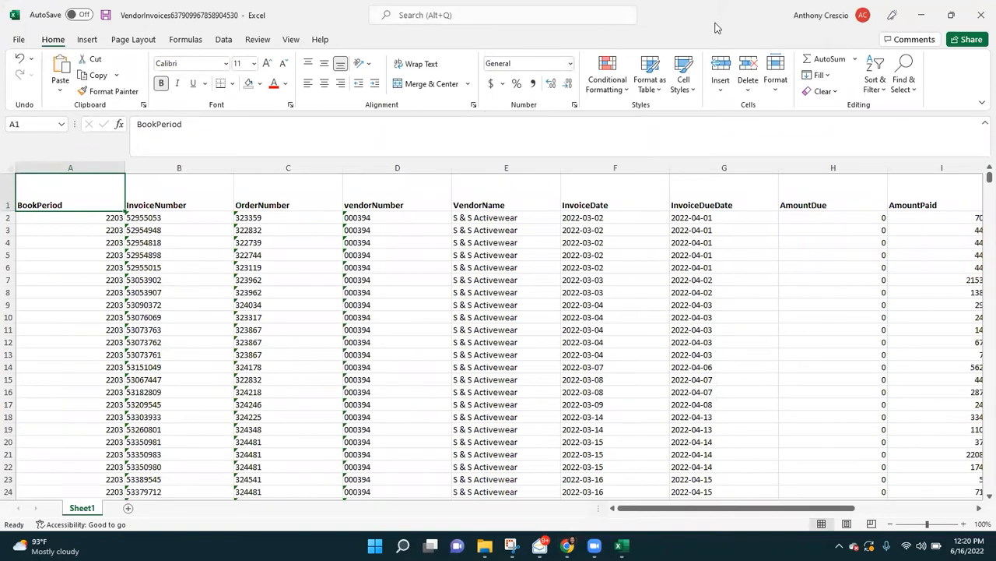
# Try to view the vendor invoices workbook side by side with S&S_Account_Statement_6-16-2022_12-17-45.
pyautogui.click(291, 39)
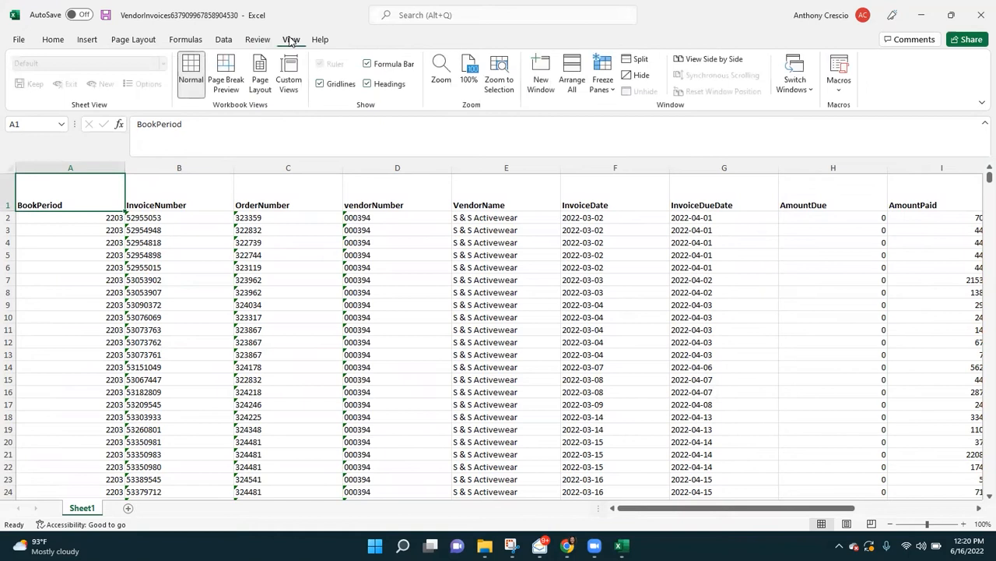
pyautogui.click(703, 62)
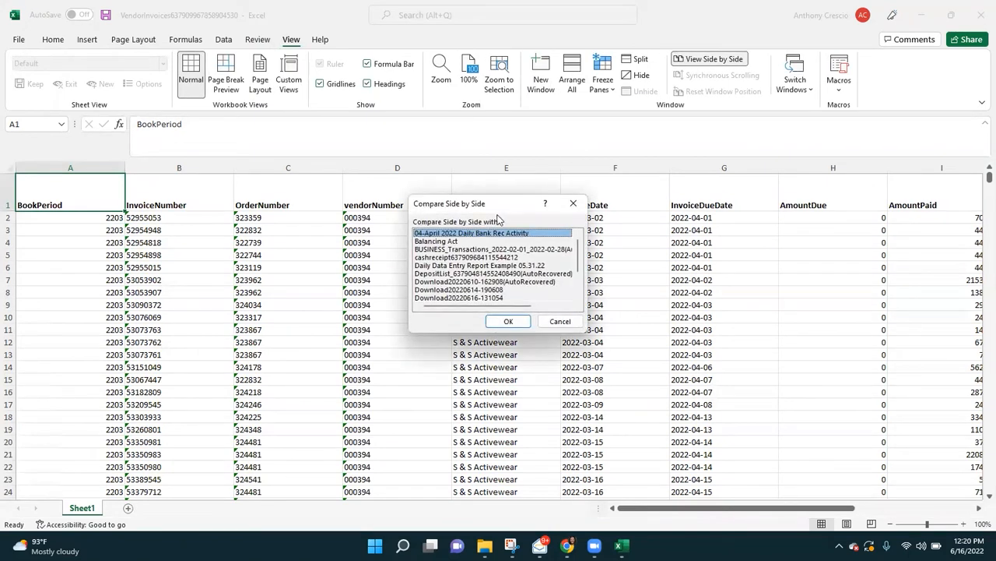
pyautogui.scroll(-2, 559, 253)
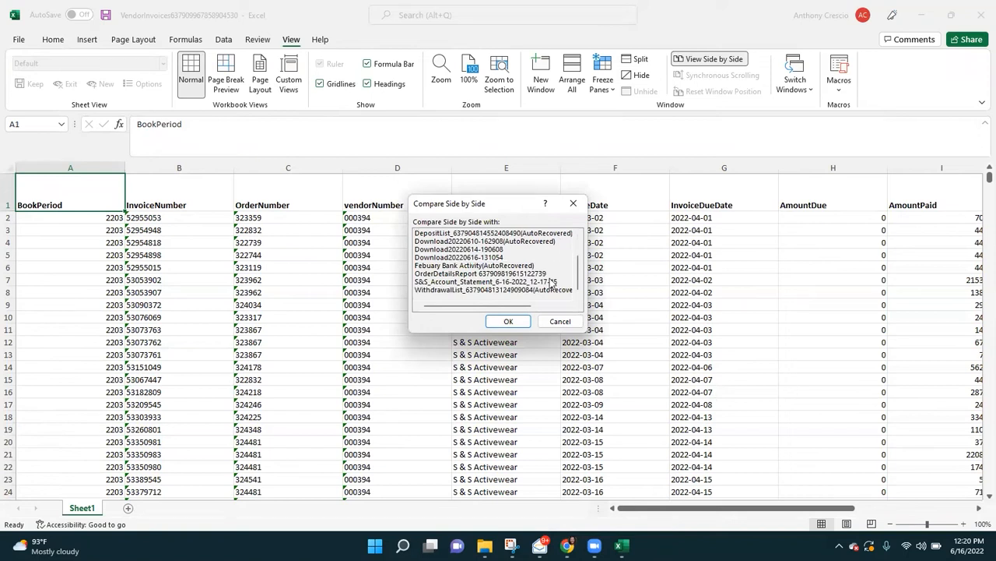
pyautogui.click(550, 281)
pyautogui.click(508, 322)
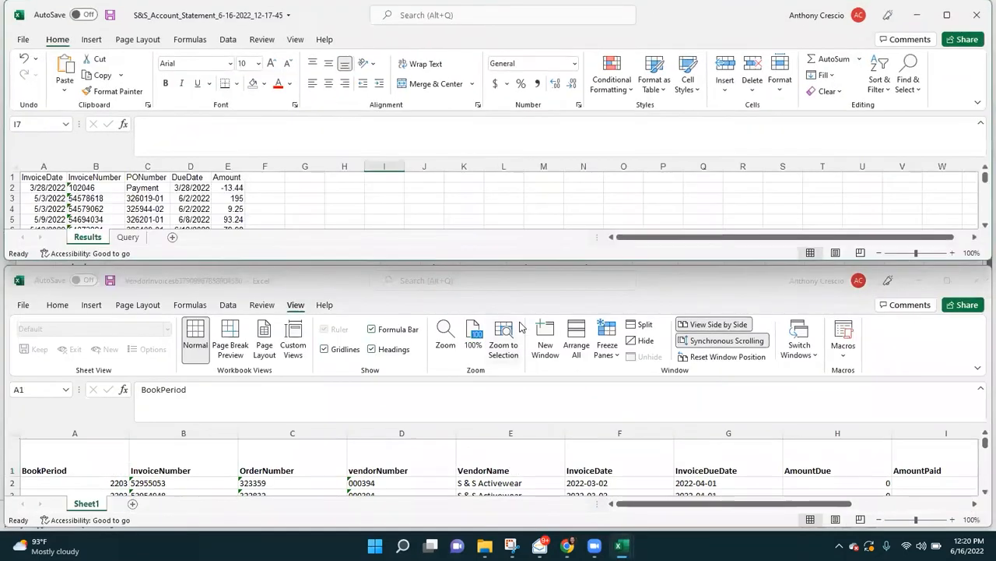
# Turn off synchronous scrolling and the side-by-side view of the two workbooks.
pyautogui.click(295, 40)
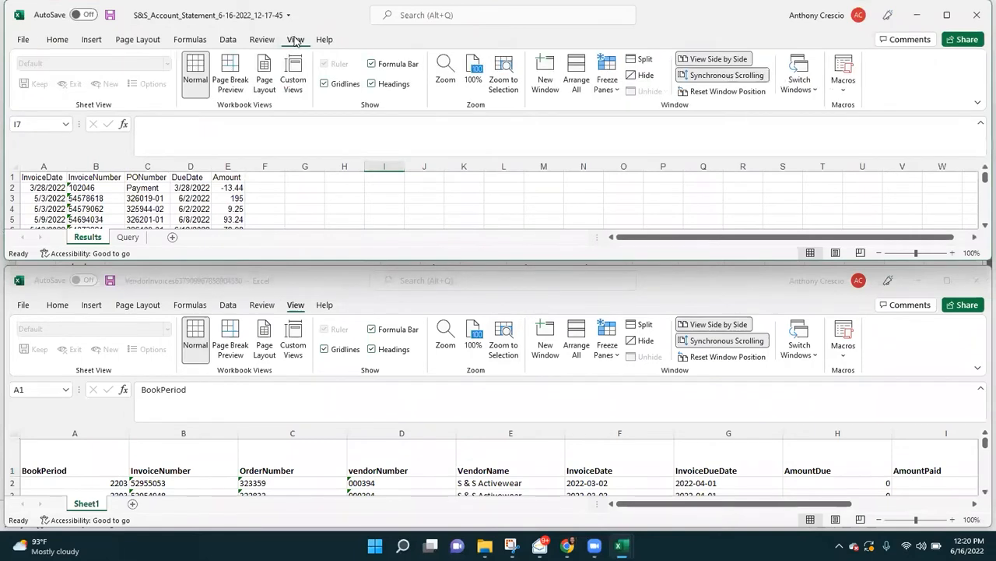
pyautogui.click(739, 75)
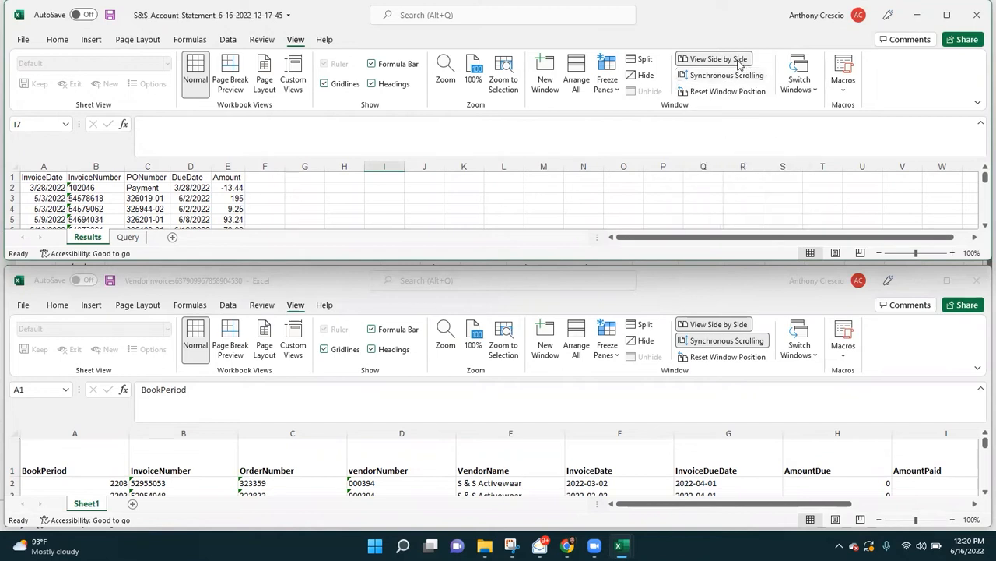
pyautogui.click(738, 61)
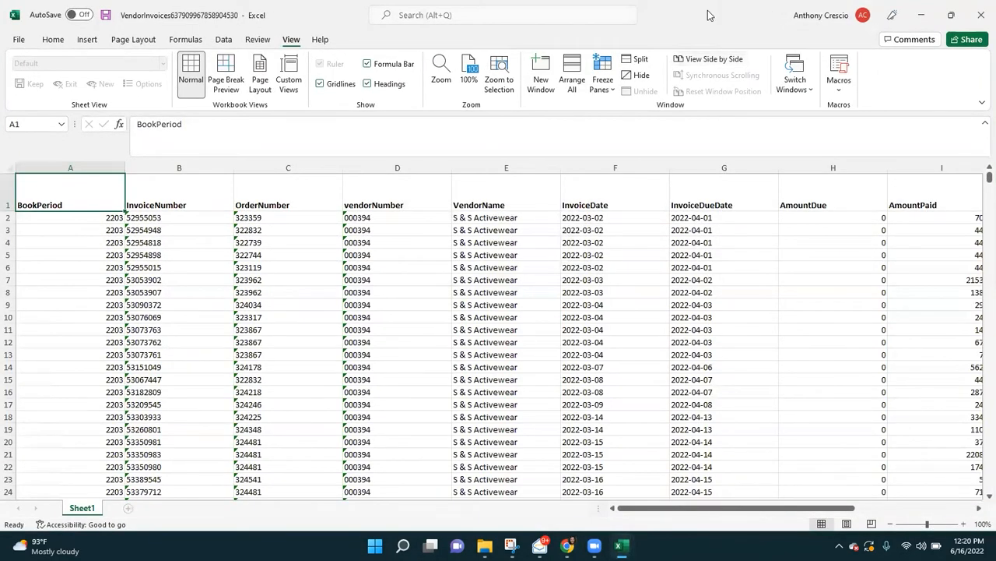
# Restore down the vendor invoices window and resize it to fill the left half of the screen at full height.
pyautogui.doubleClick(708, 16)
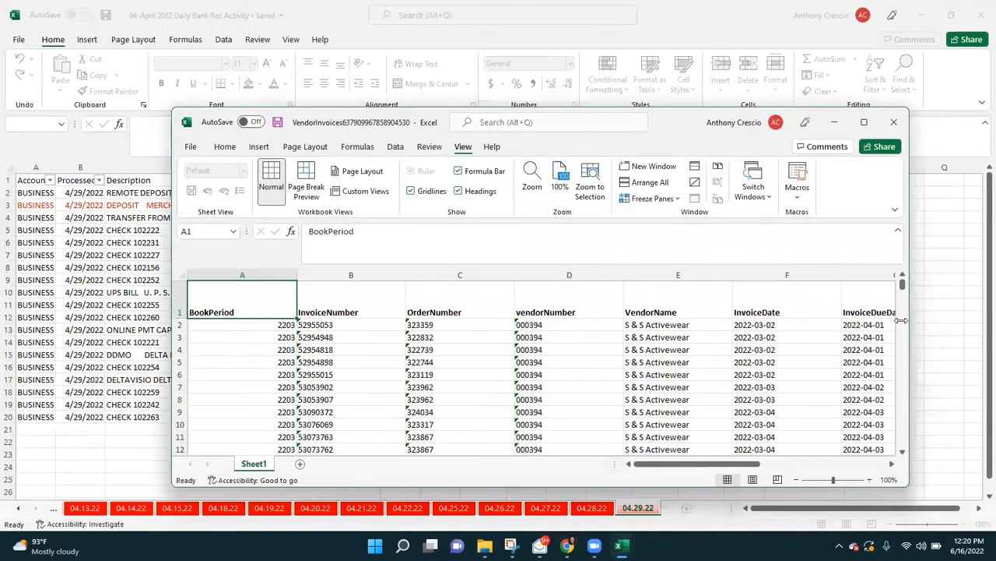
pyautogui.moveTo(901, 320); pyautogui.dragTo(595, 320)
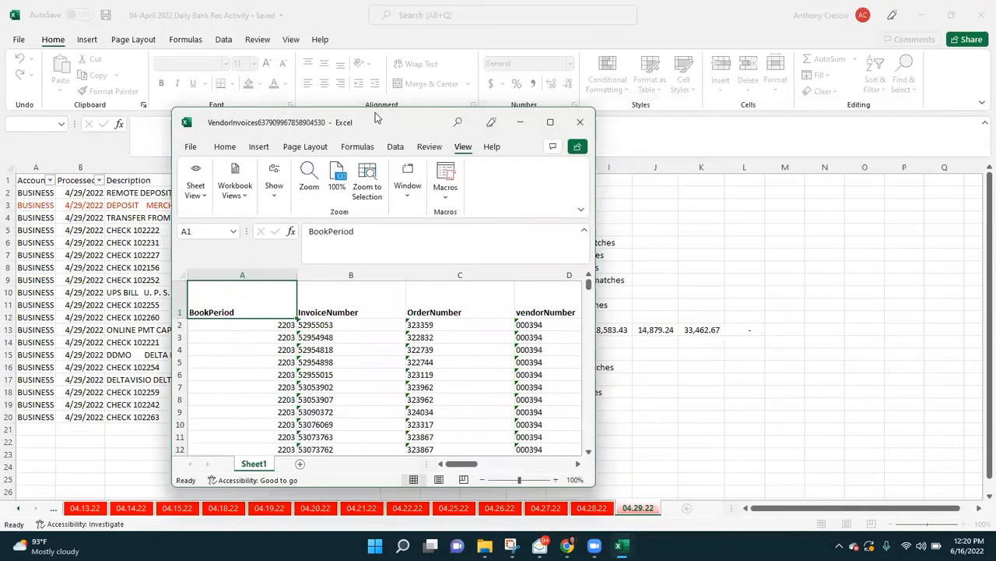
pyautogui.doubleClick(387, 486)
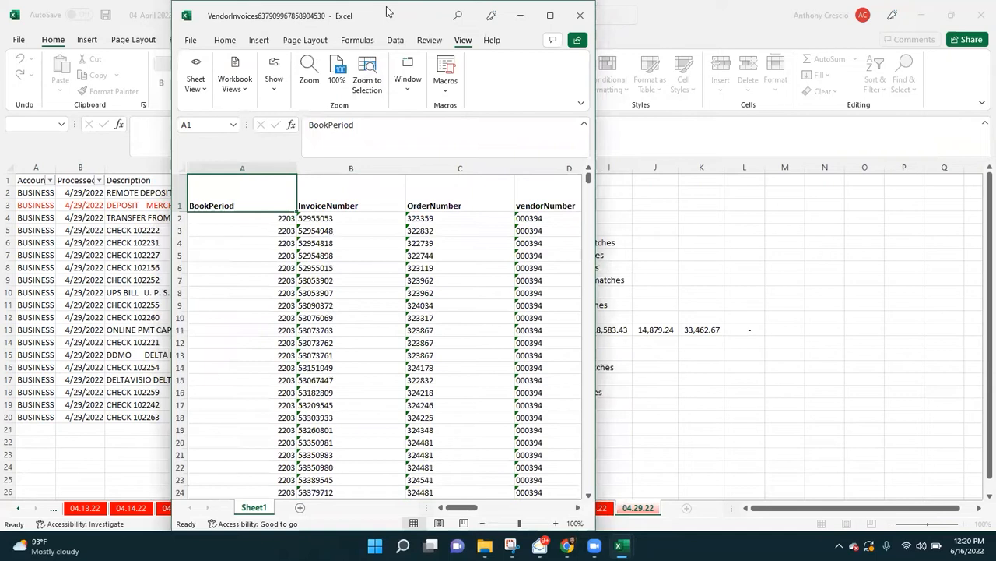
pyautogui.moveTo(386, 11); pyautogui.dragTo(217, 11)
# Bring up the S&S account statement workbook and resize its window to fill the right half of the screen.
pyautogui.moveTo(631, 535)
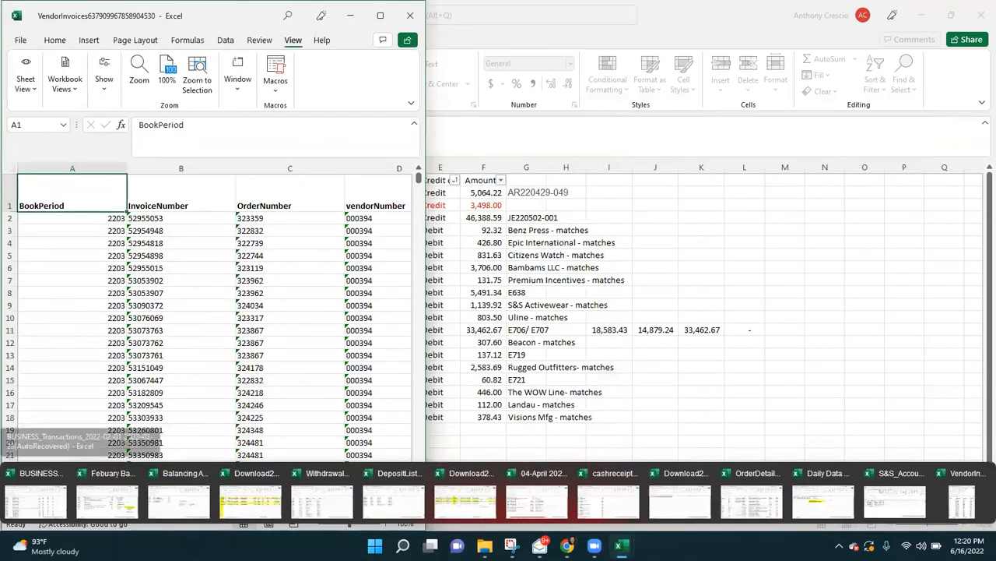
pyautogui.click(922, 484)
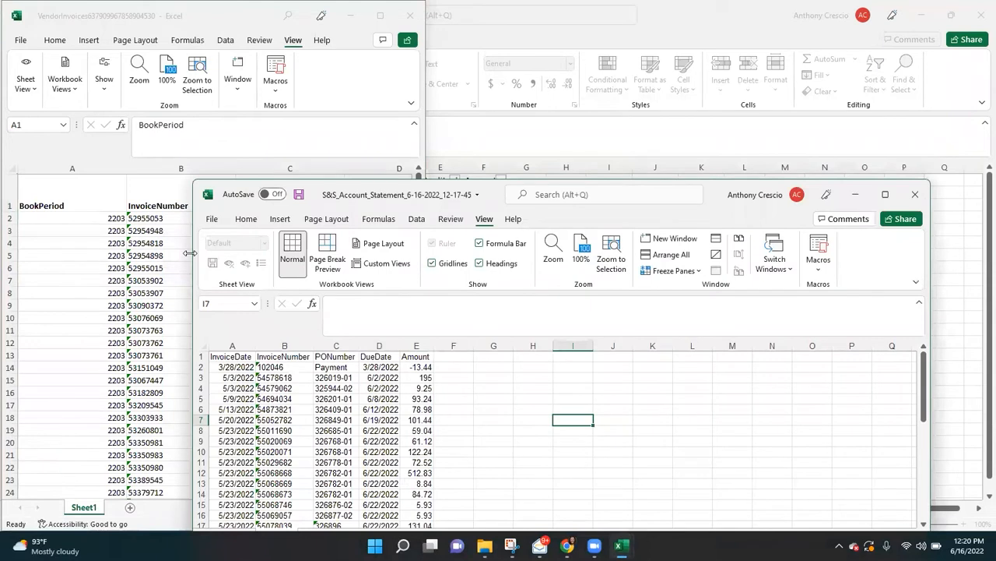
pyautogui.moveTo(189, 253); pyautogui.dragTo(433, 253)
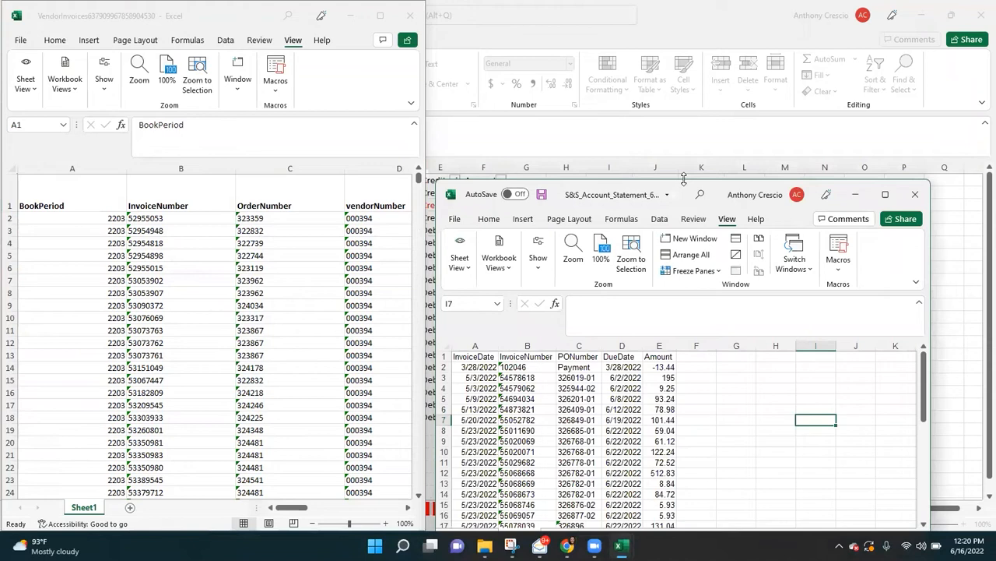
pyautogui.moveTo(684, 179); pyautogui.dragTo(693, 28)
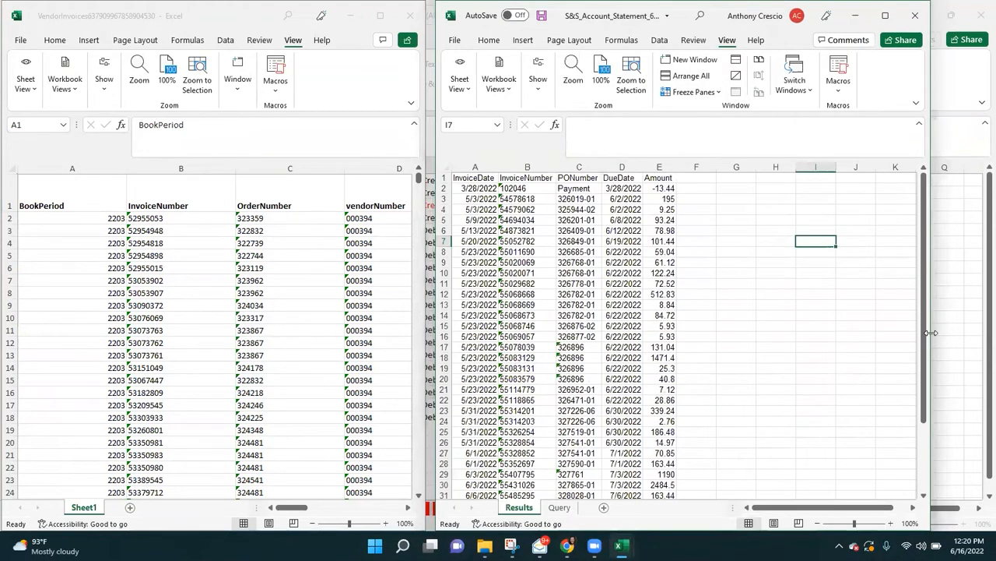
pyautogui.moveTo(931, 333); pyautogui.dragTo(994, 335)
# Insert a blank column before InvoiceNumber in the vendor invoices sheet and head it "xlookup".
pyautogui.click(207, 291)
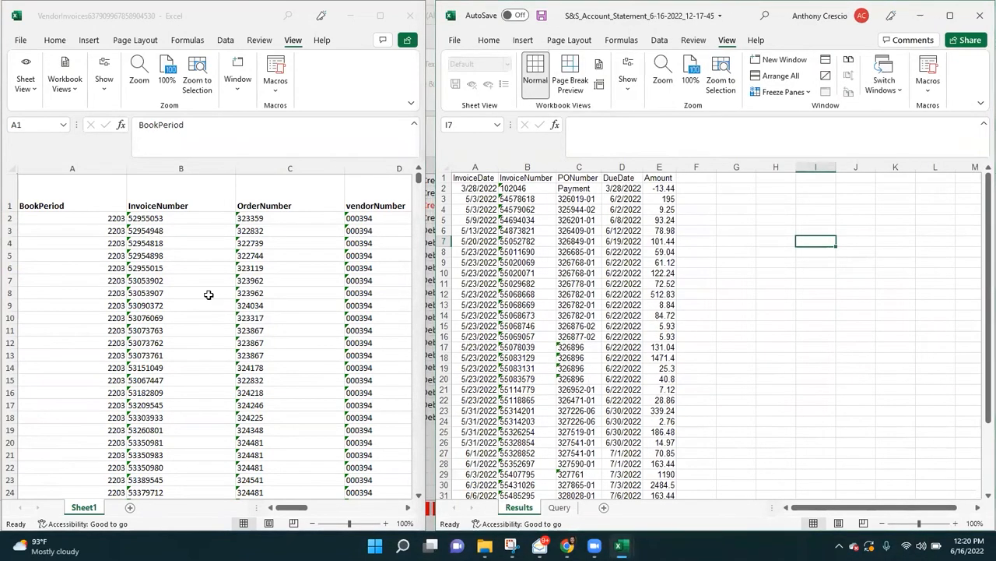
pyautogui.click(206, 220)
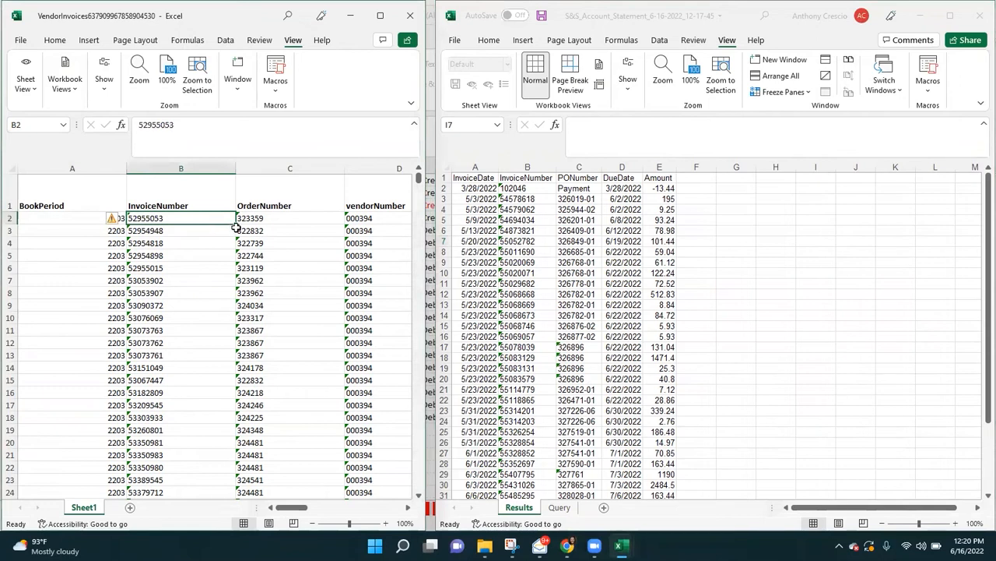
pyautogui.click(171, 161)
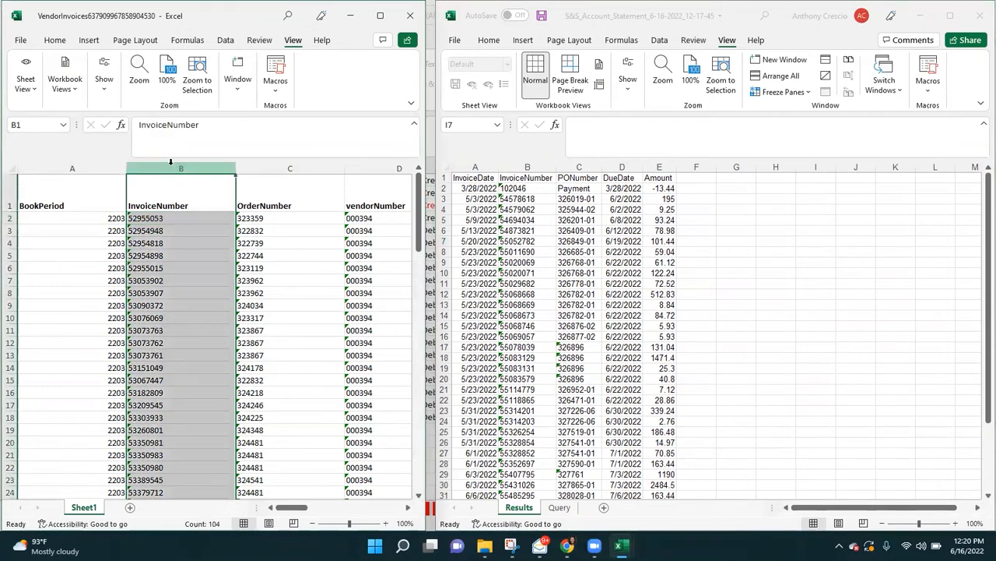
pyautogui.rightClick(173, 165)
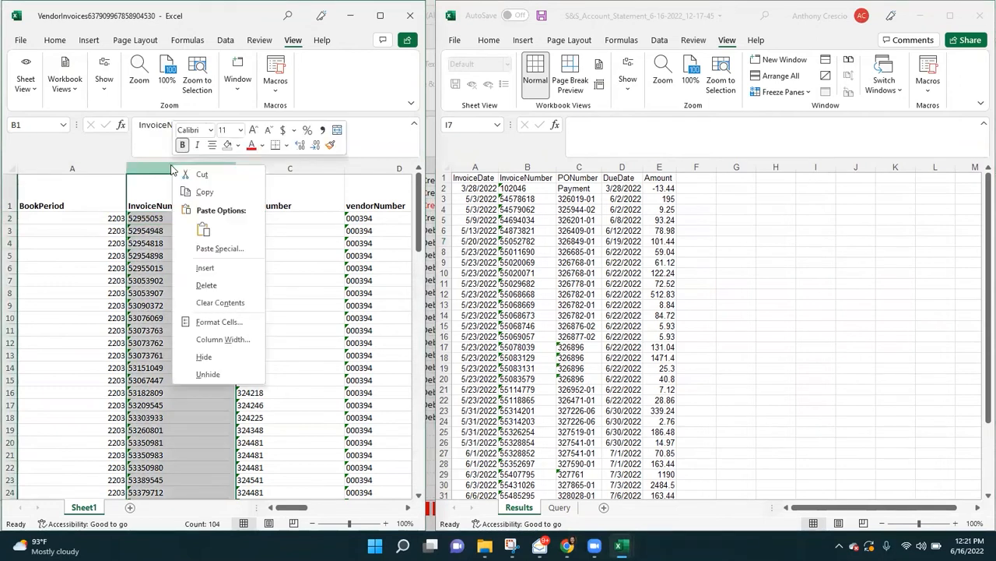
pyautogui.click(217, 269)
pyautogui.click(198, 203)
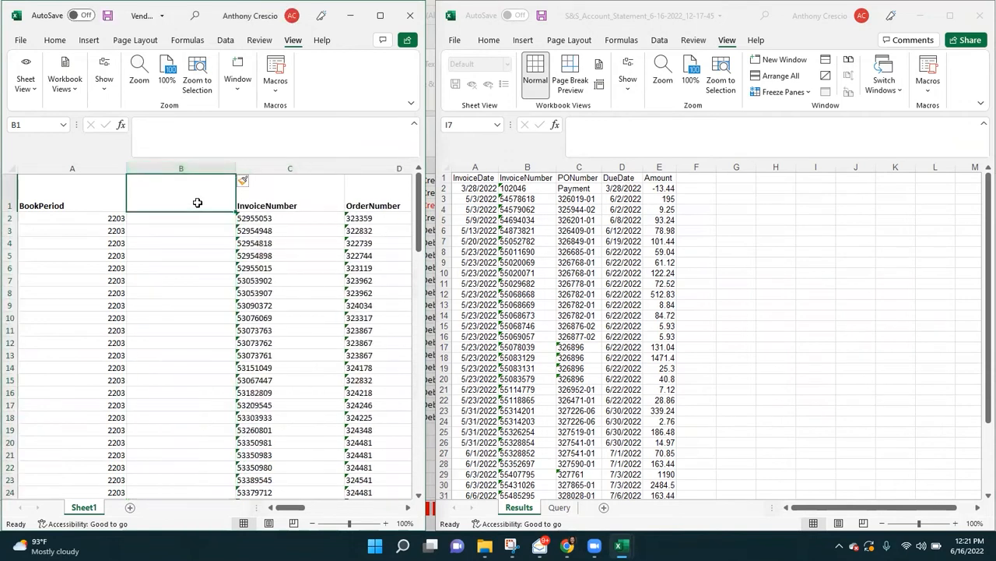
pyautogui.write('xlookup')
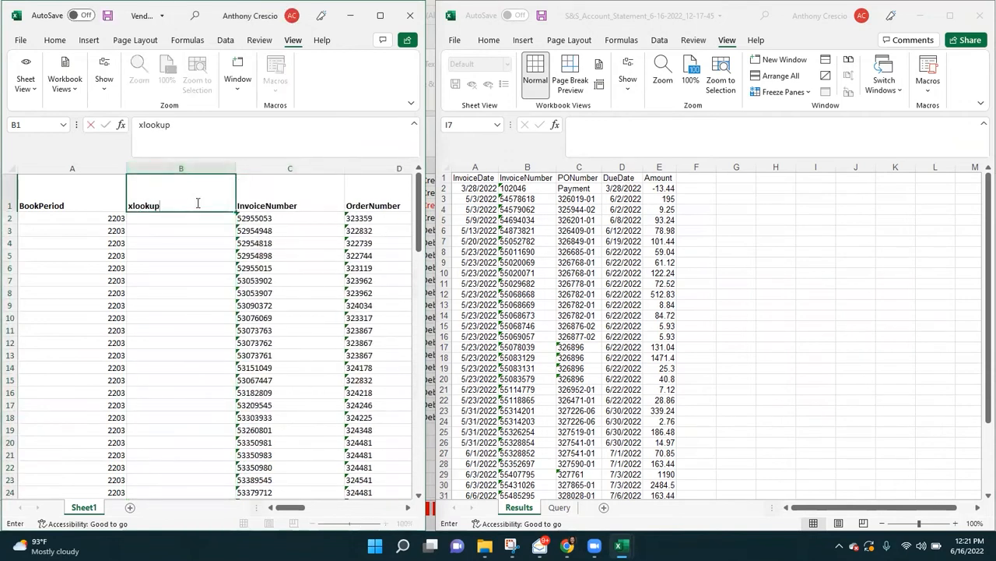
pyautogui.press('Return')
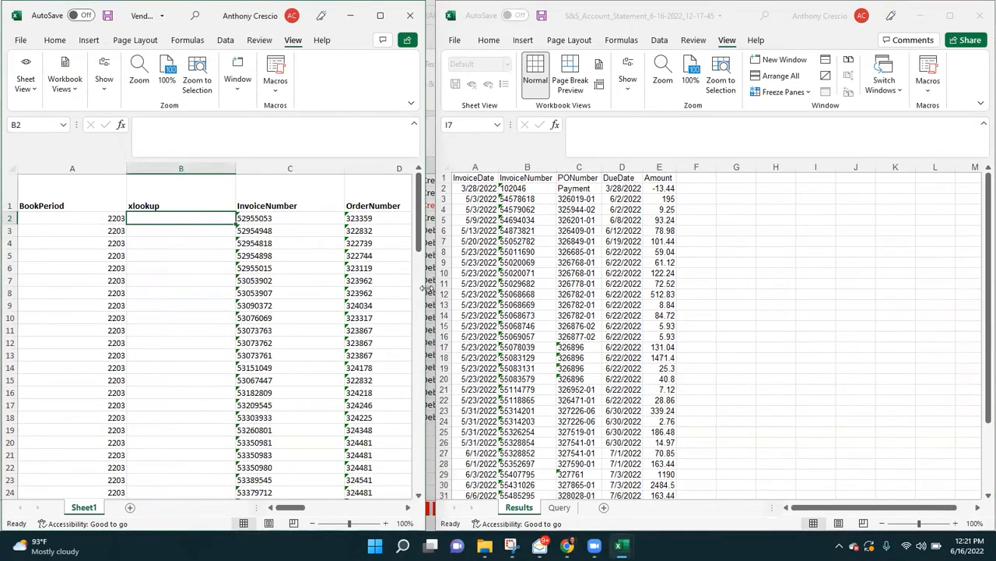
pyautogui.moveTo(426, 288); pyautogui.dragTo(440, 293)
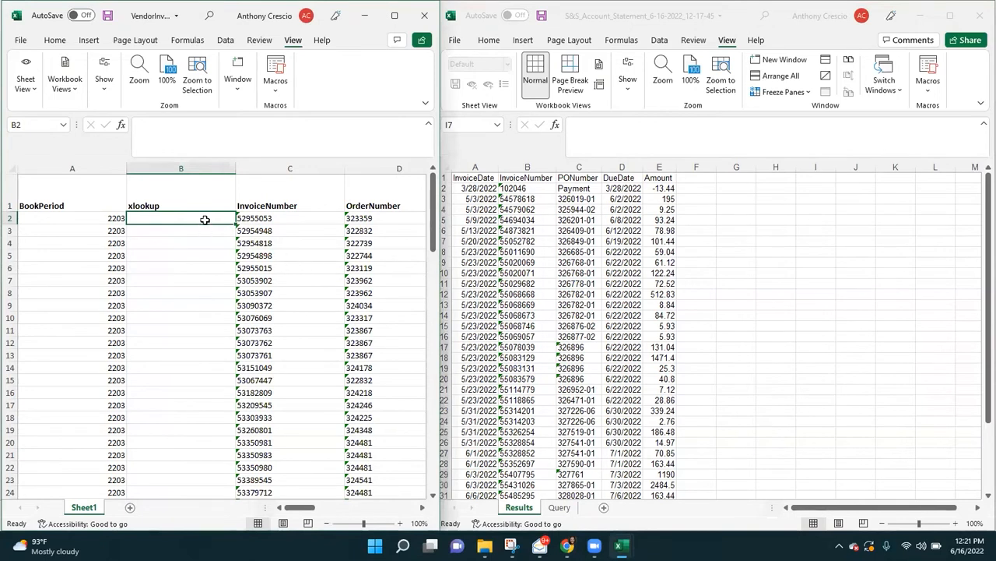
pyautogui.click(288, 218)
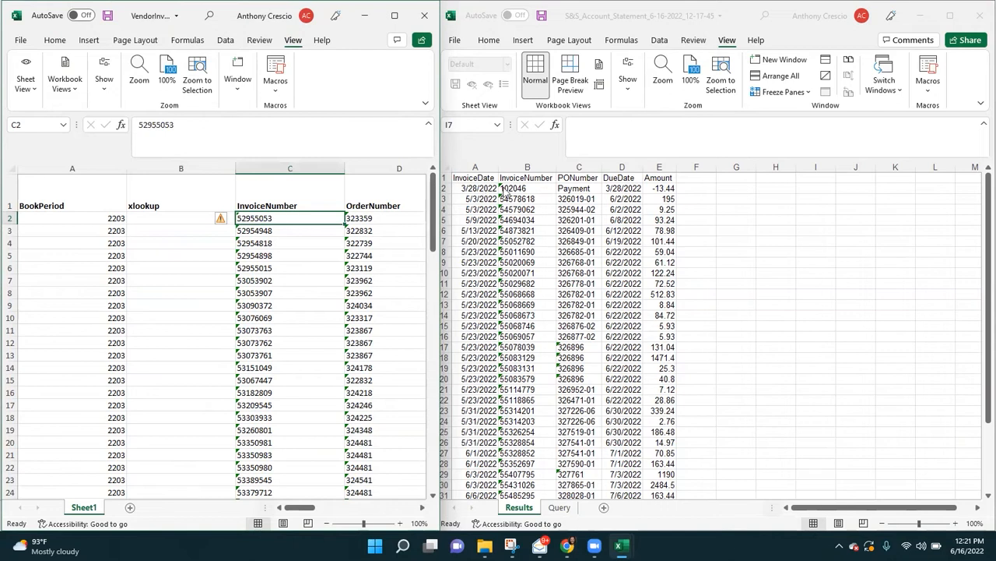
pyautogui.click(537, 190)
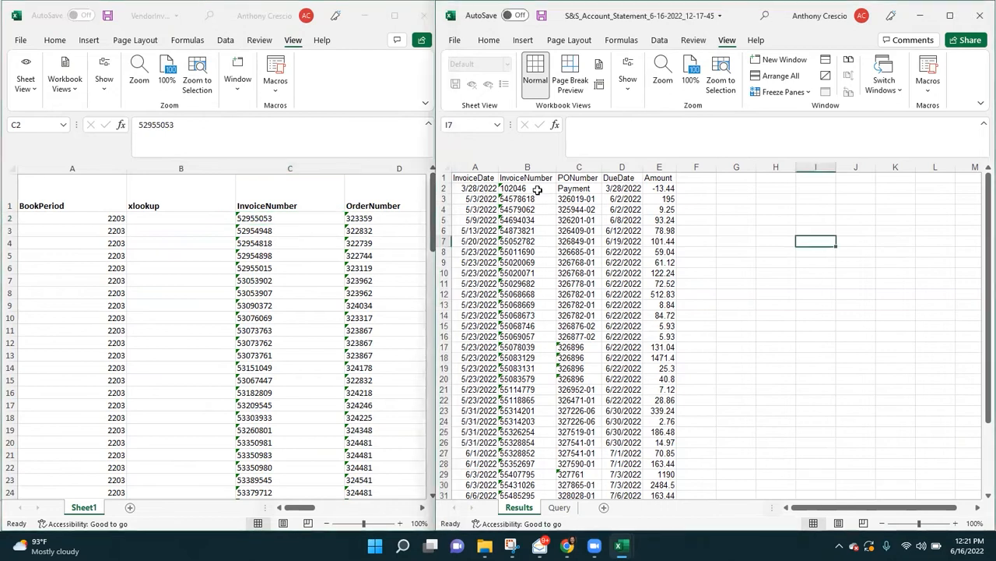
pyautogui.click(537, 190)
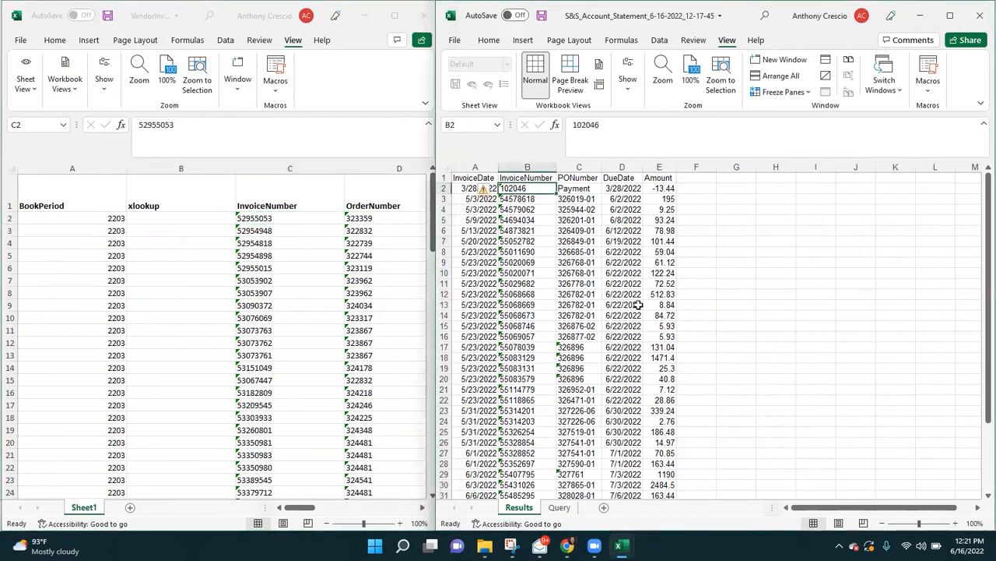
pyautogui.click(205, 219)
pyautogui.click(196, 218)
pyautogui.write('+')
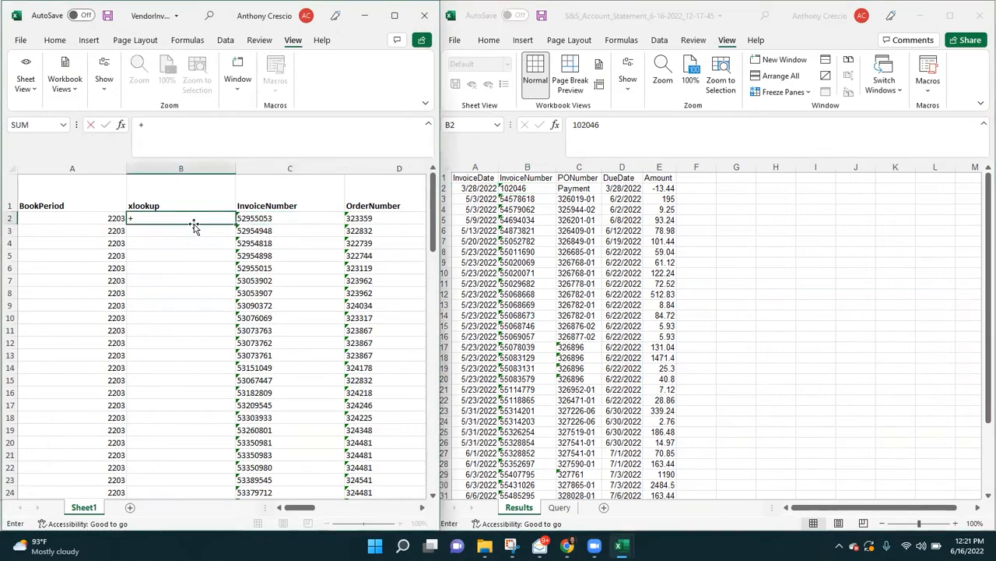
pyautogui.write('xlookup')
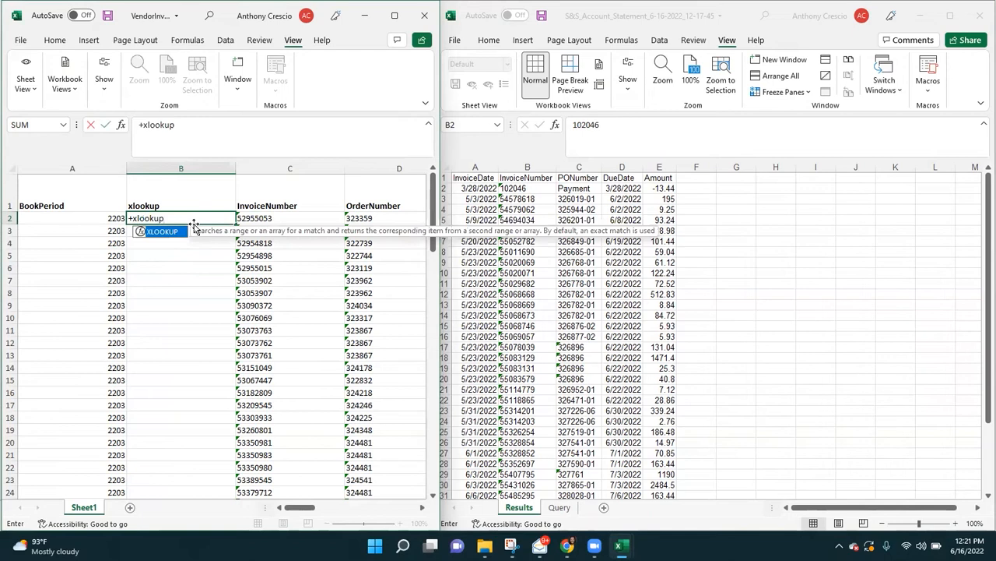
pyautogui.write('(')
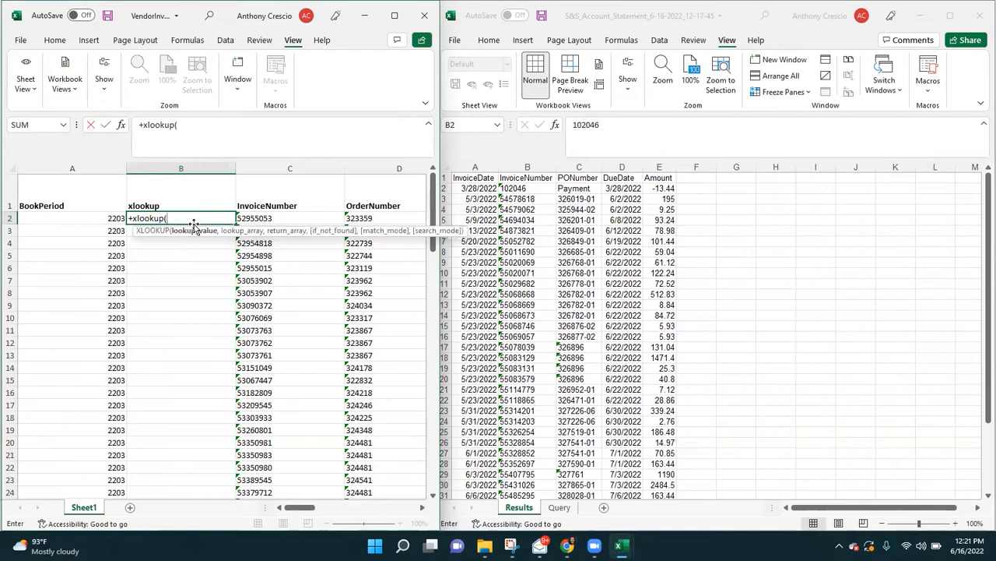
pyautogui.click(294, 218)
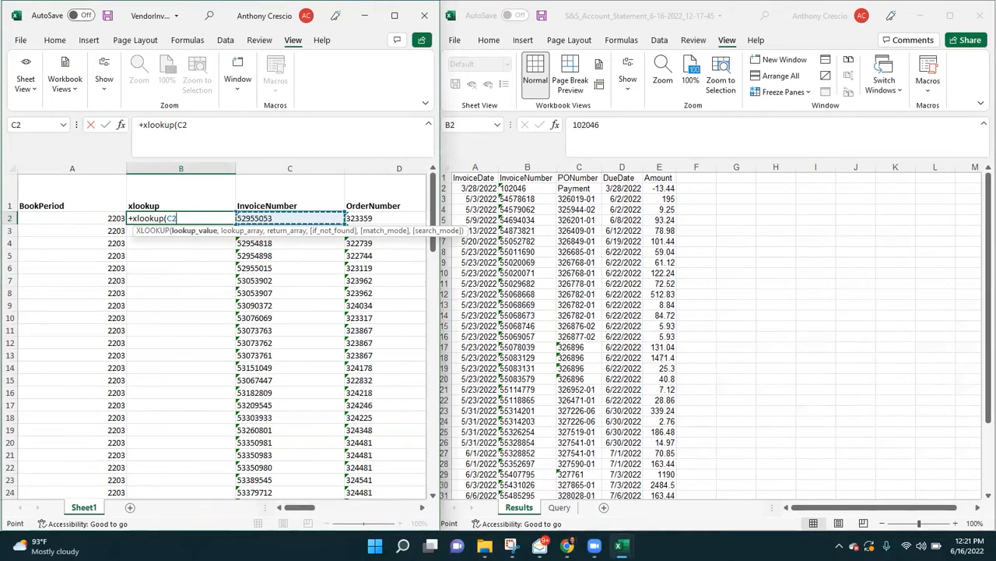
pyautogui.press('super+shift+s')
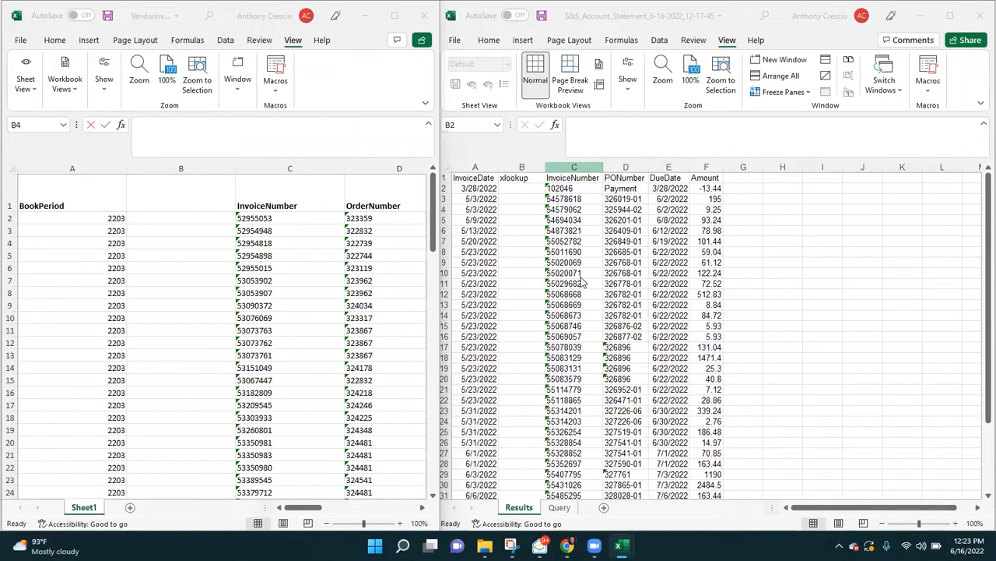
pyautogui.click(230, 244)
pyautogui.click(182, 218)
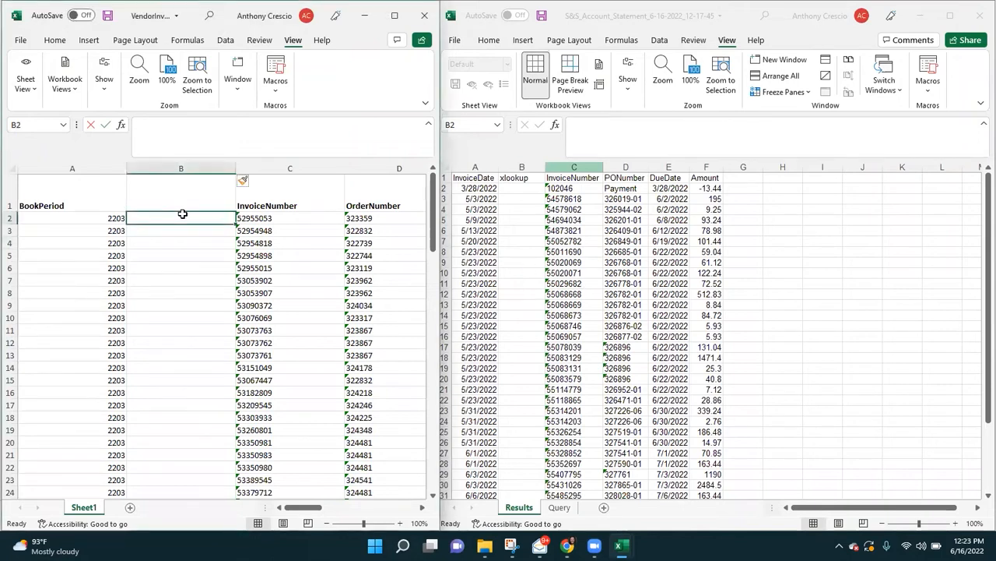
# Fill the xlookup column of the S&S account statement with light yellow and make it bold.
pyautogui.click(522, 166)
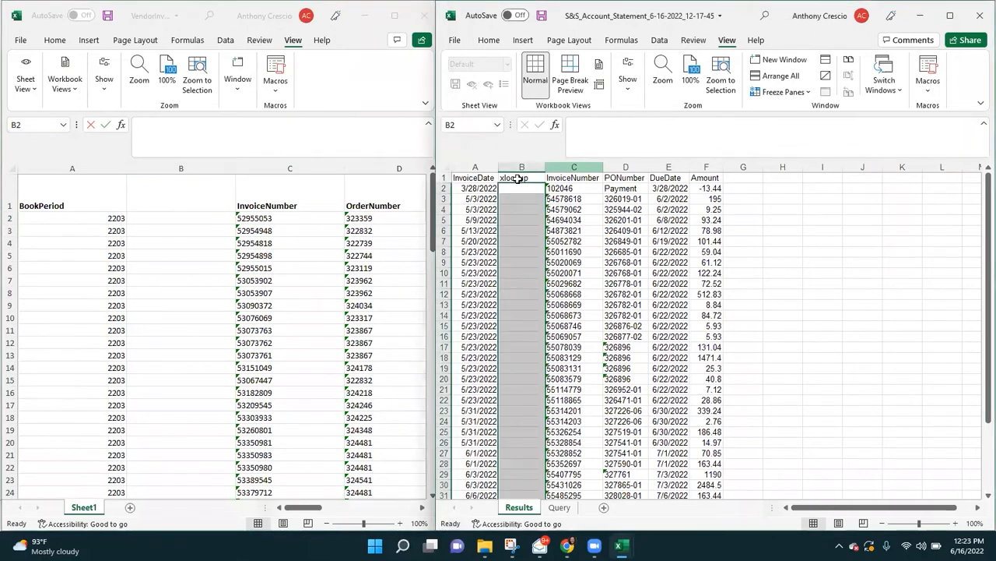
pyautogui.click(490, 41)
pyautogui.click(590, 91)
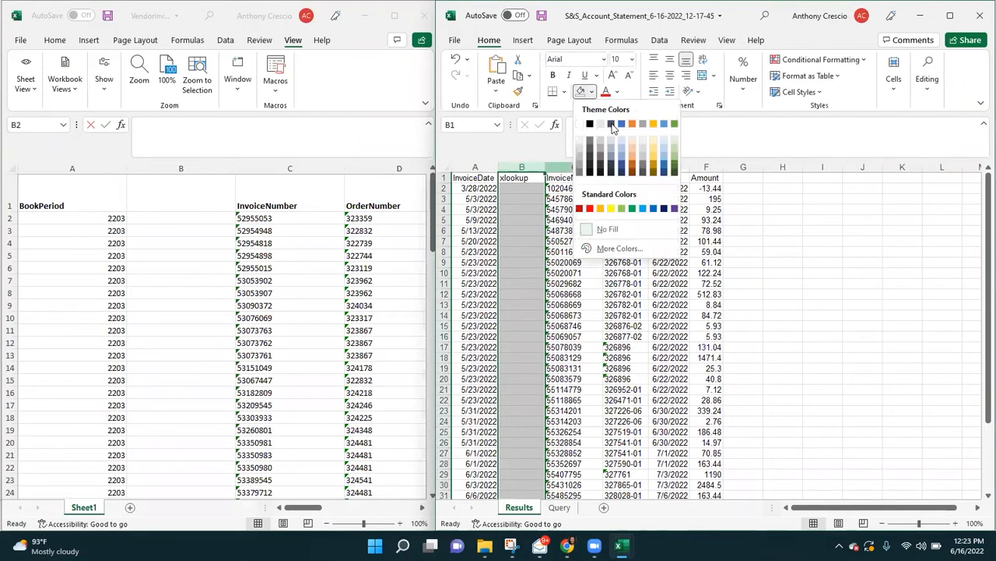
pyautogui.click(615, 248)
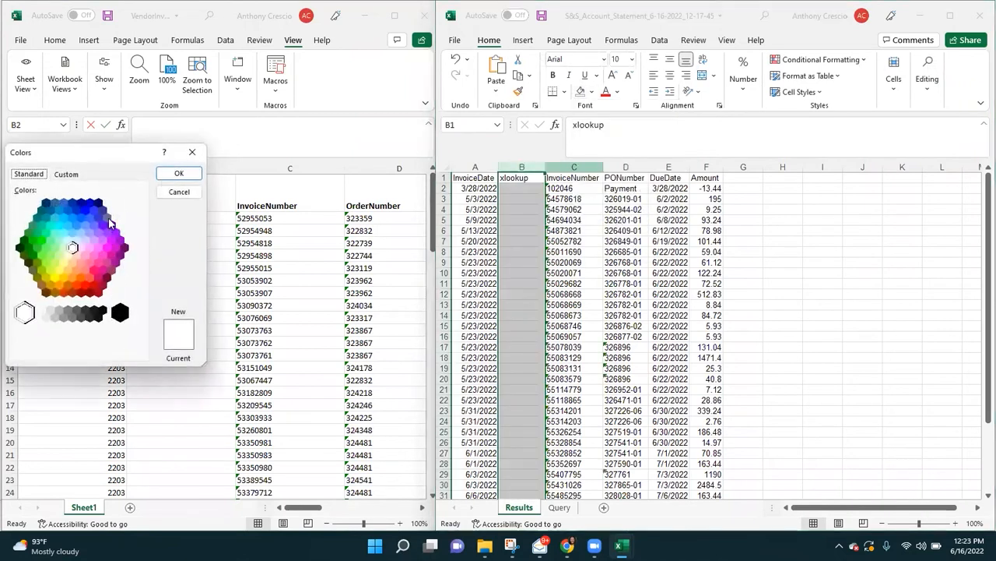
pyautogui.click(64, 261)
pyautogui.click(69, 255)
pyautogui.click(179, 173)
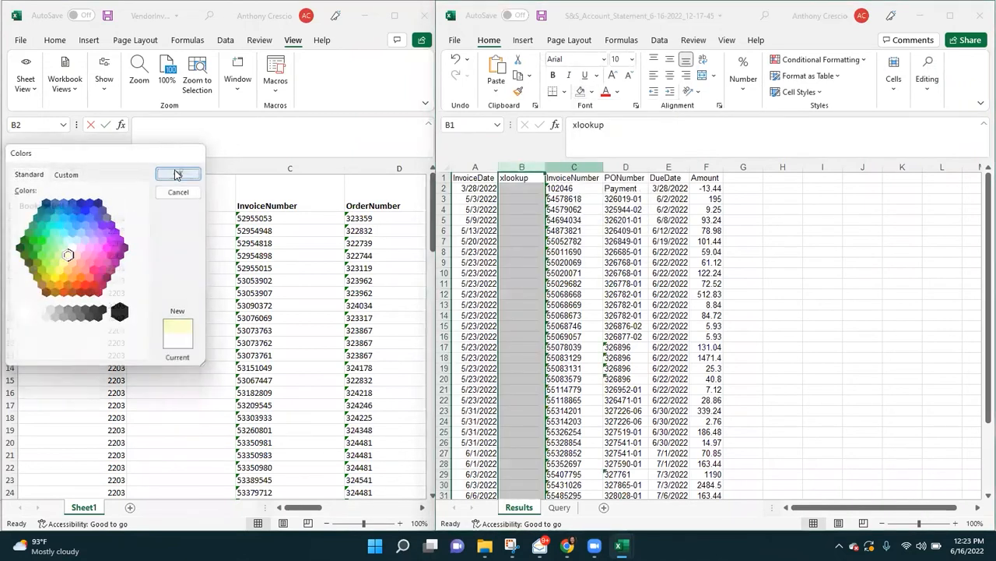
pyautogui.click(554, 75)
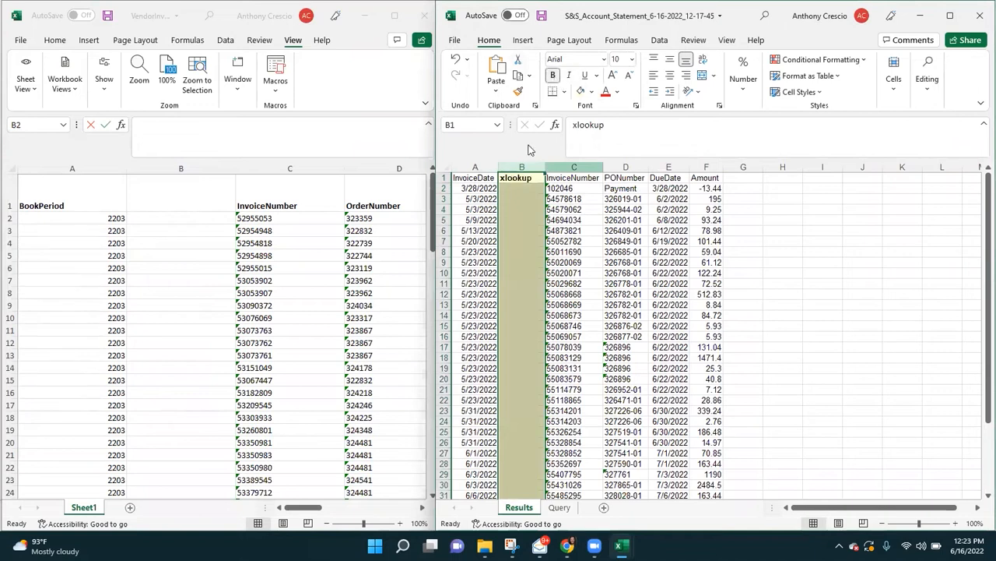
pyautogui.click(525, 211)
pyautogui.click(576, 190)
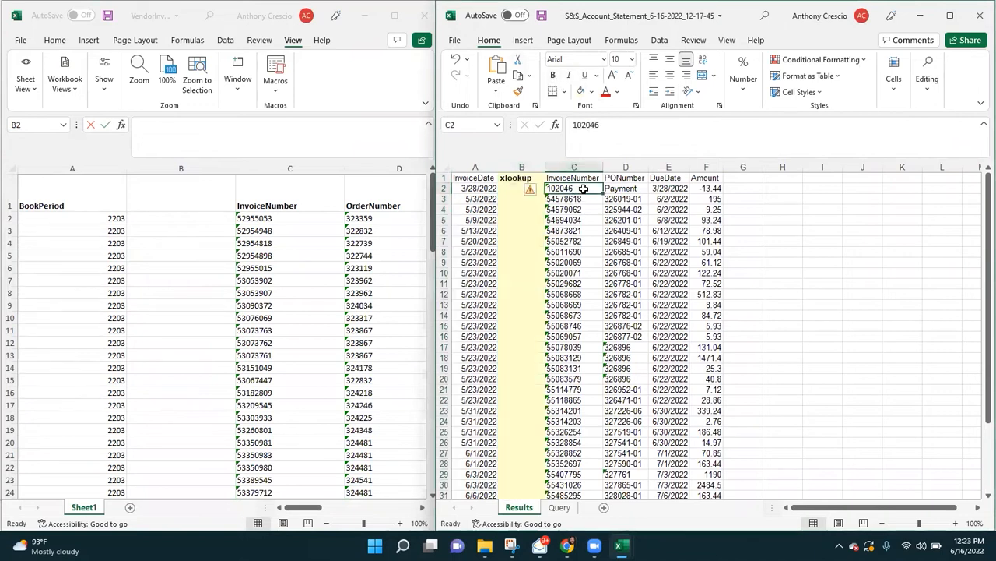
# Delete the blank column before InvoiceNumber in the vendor invoices sheet.
pyautogui.click(260, 250)
pyautogui.click(201, 177)
pyautogui.rightClick(199, 173)
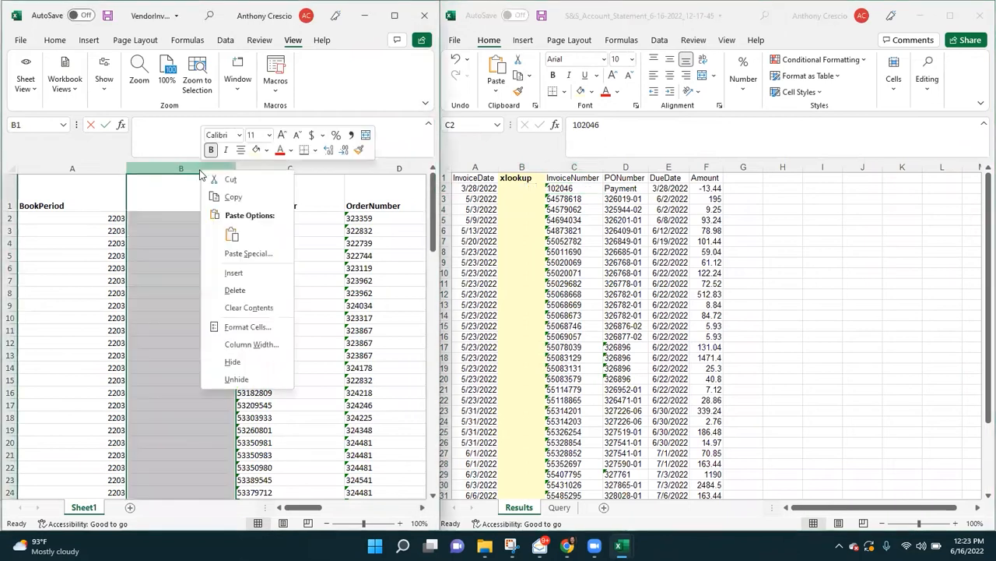
pyautogui.click(253, 292)
# Start an XLOOKUP formula in the statement's cell B2 with C2 as lookup value and the vendor invoices' InvoiceNumber column as lookup array.
pyautogui.click(514, 189)
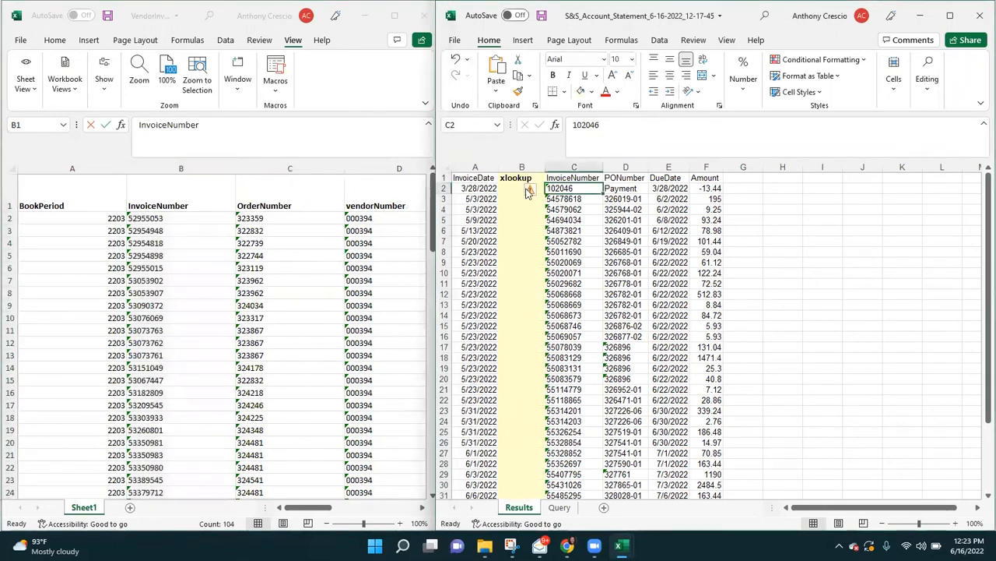
pyautogui.click(510, 188)
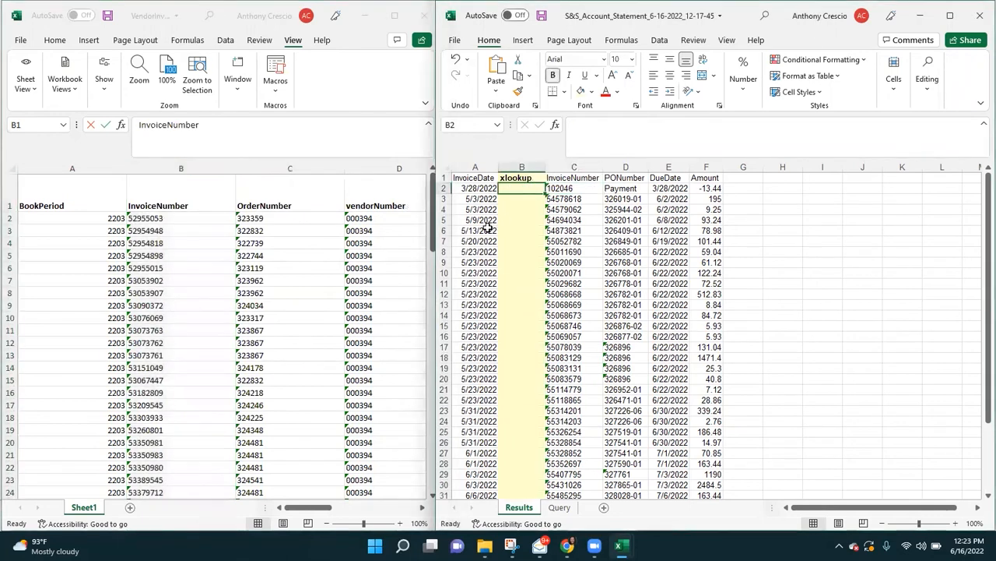
pyautogui.write('+x')
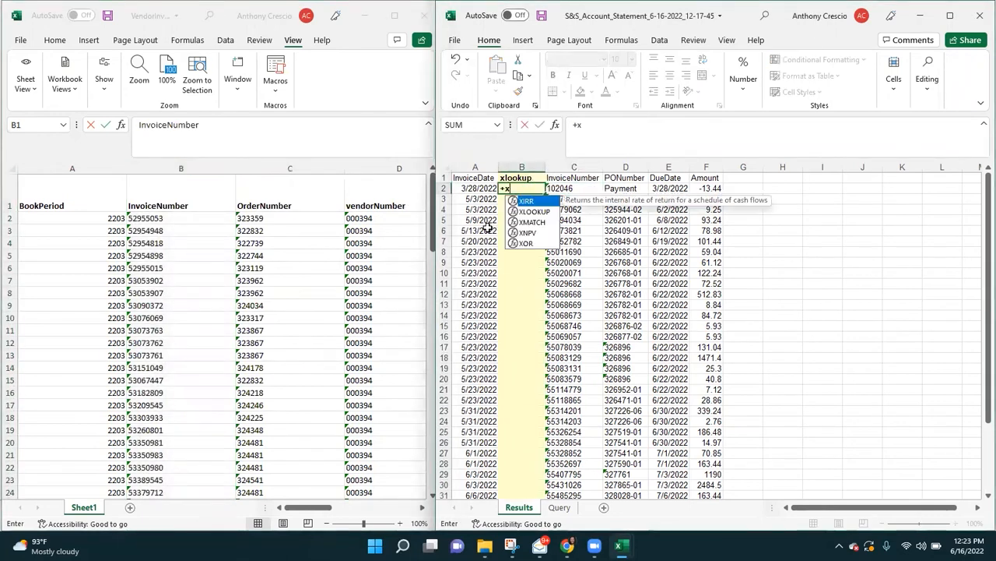
pyautogui.write('lookup')
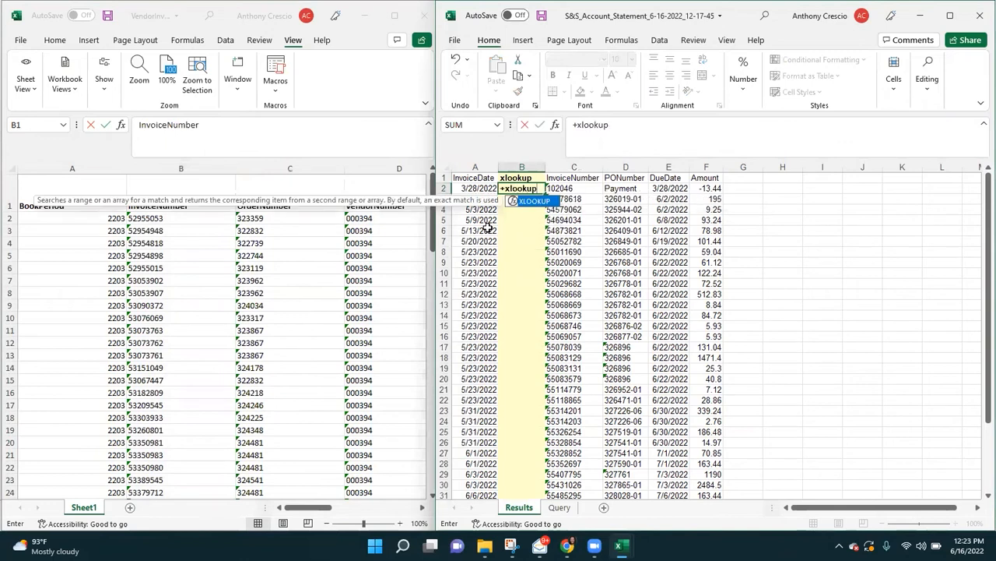
pyautogui.write('(')
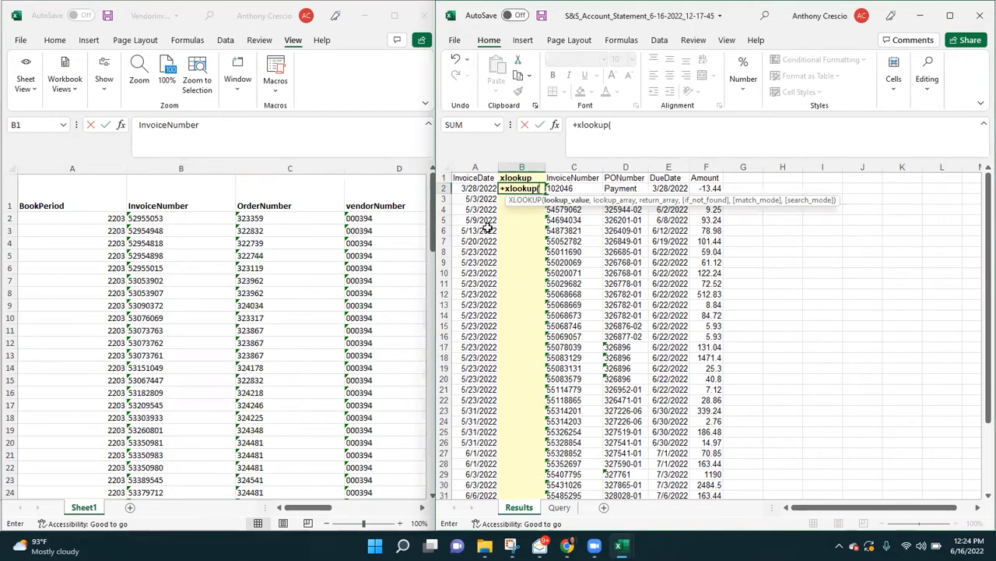
pyautogui.click(591, 188)
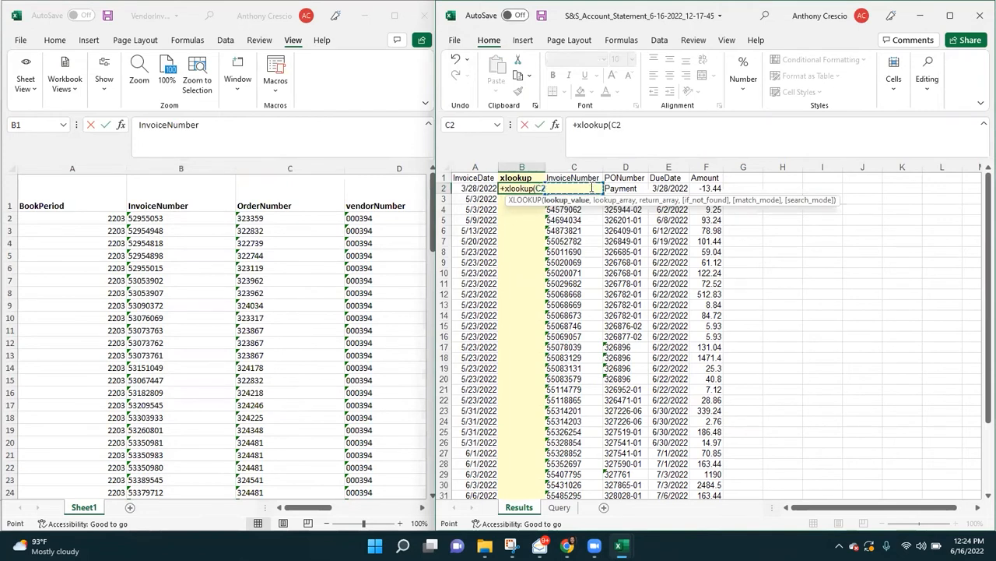
pyautogui.write(',')
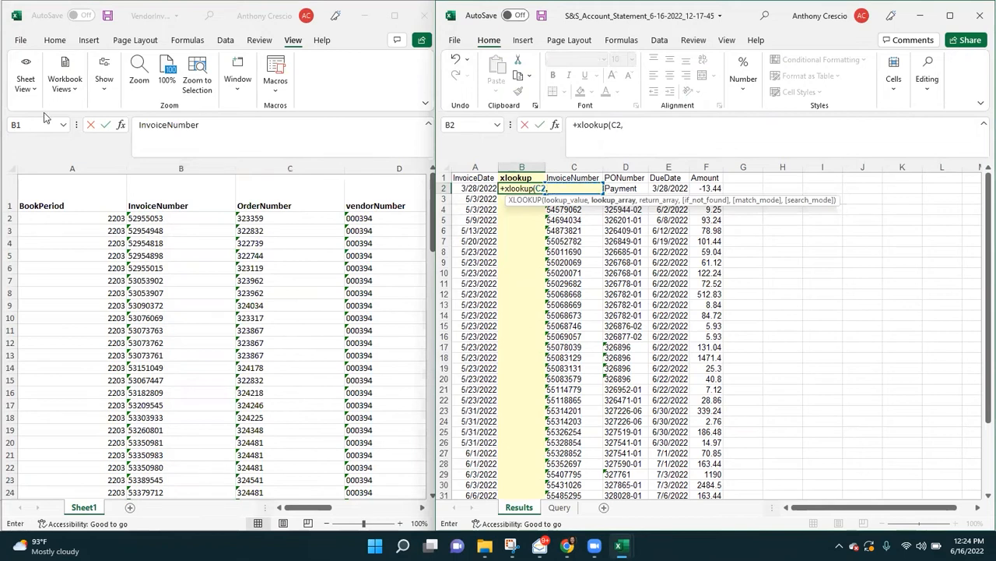
pyautogui.click(191, 168)
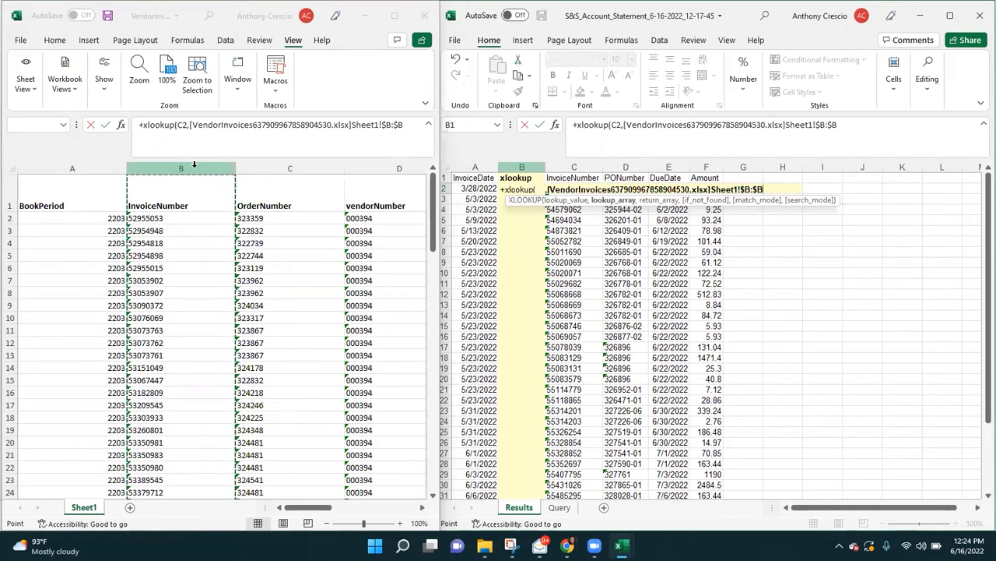
# Complete the formula with the vendor invoices' OrderNumber column as return array and "not found" as fallback, and fill it down the xlookup column.
pyautogui.write(',')
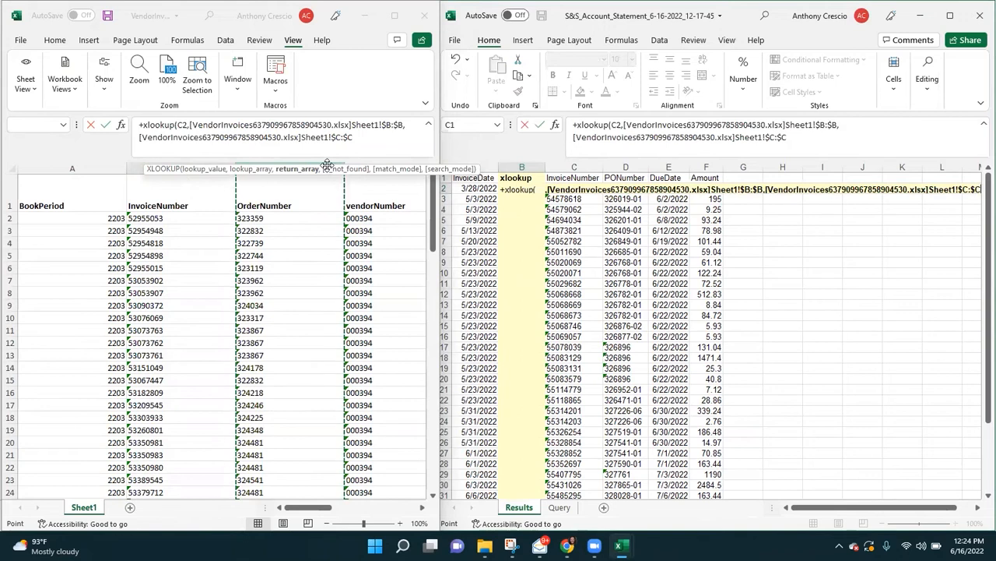
pyautogui.write(',')
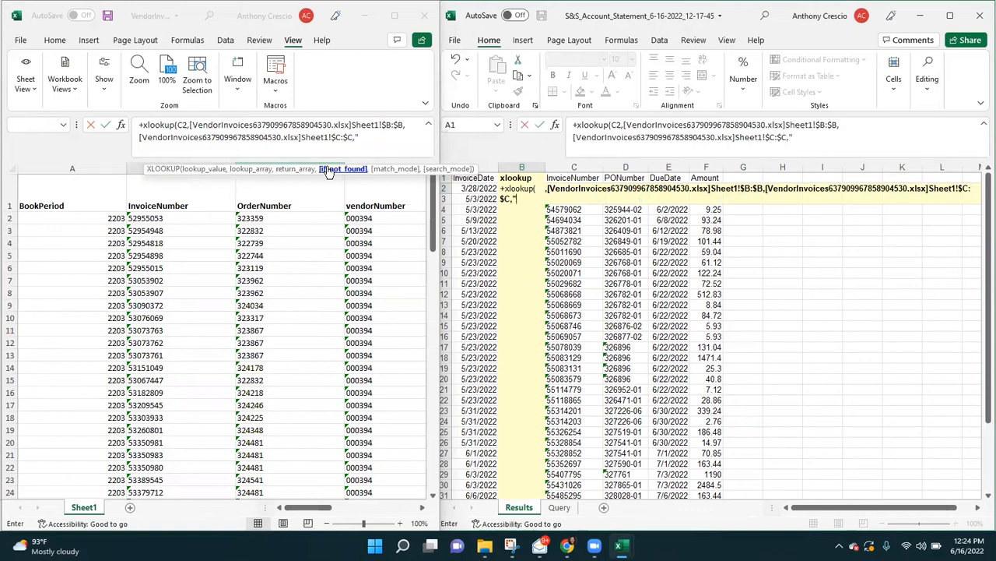
pyautogui.write('"not found"')
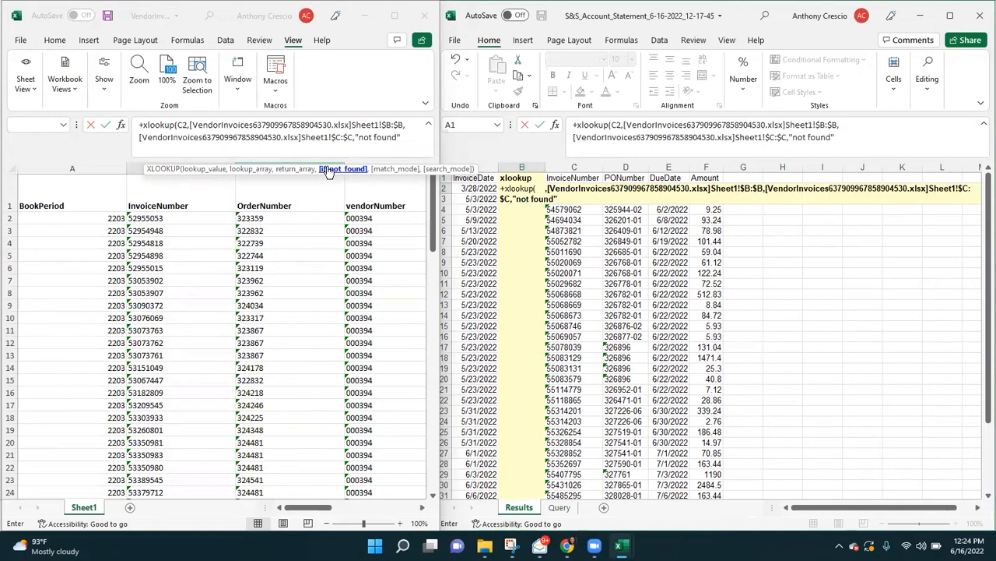
pyautogui.write(')')
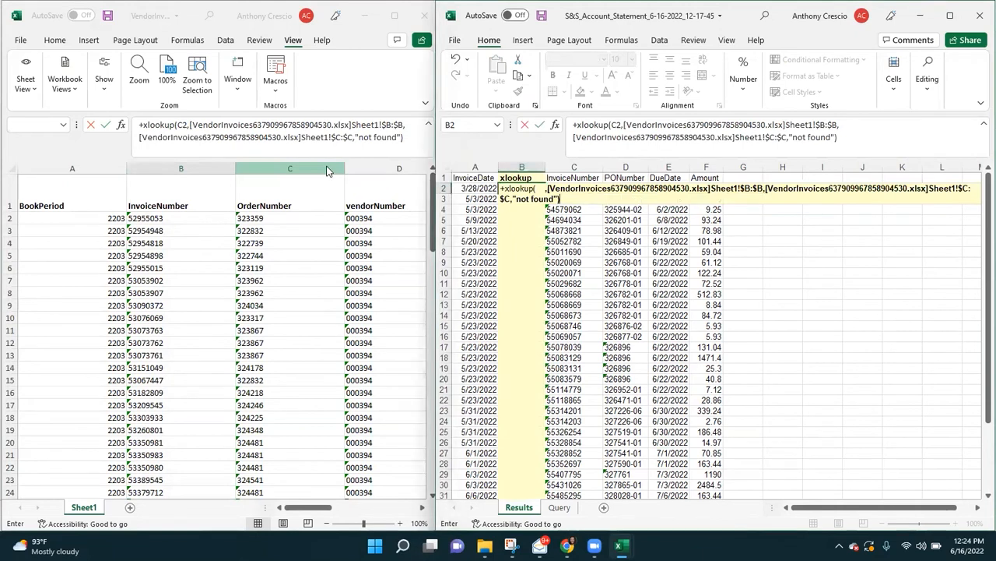
pyautogui.press('Return')
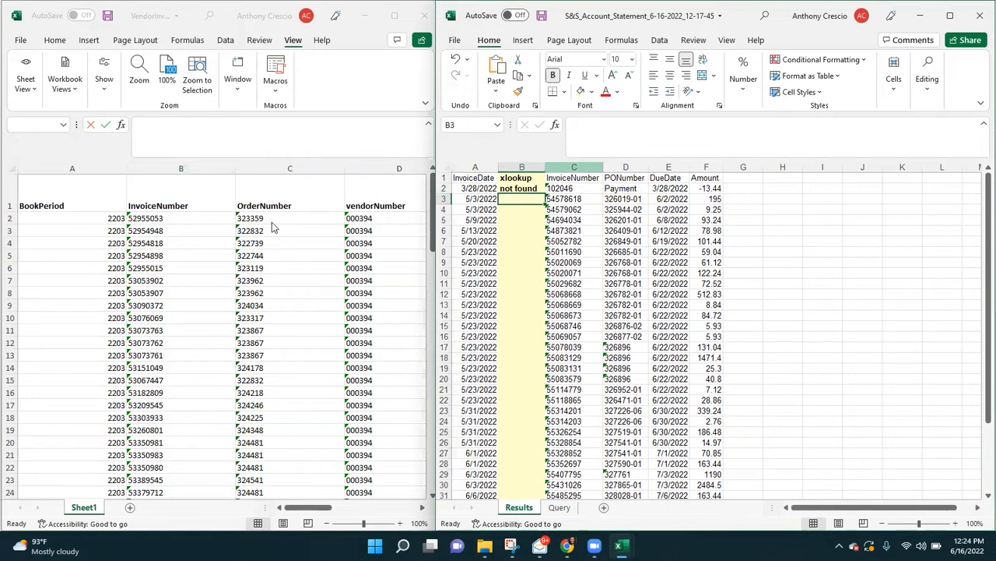
pyautogui.click(534, 189)
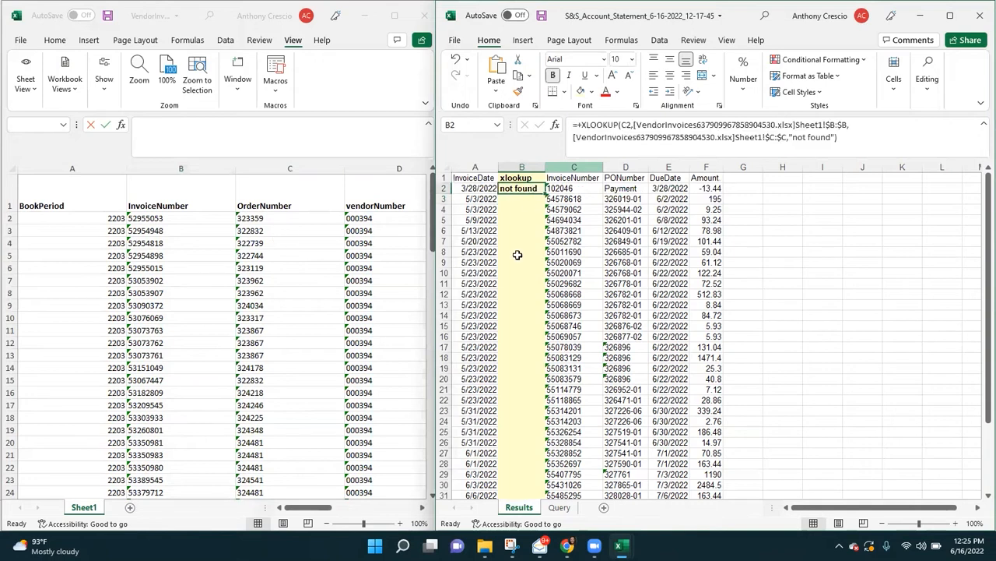
pyautogui.doubleClick(544, 193)
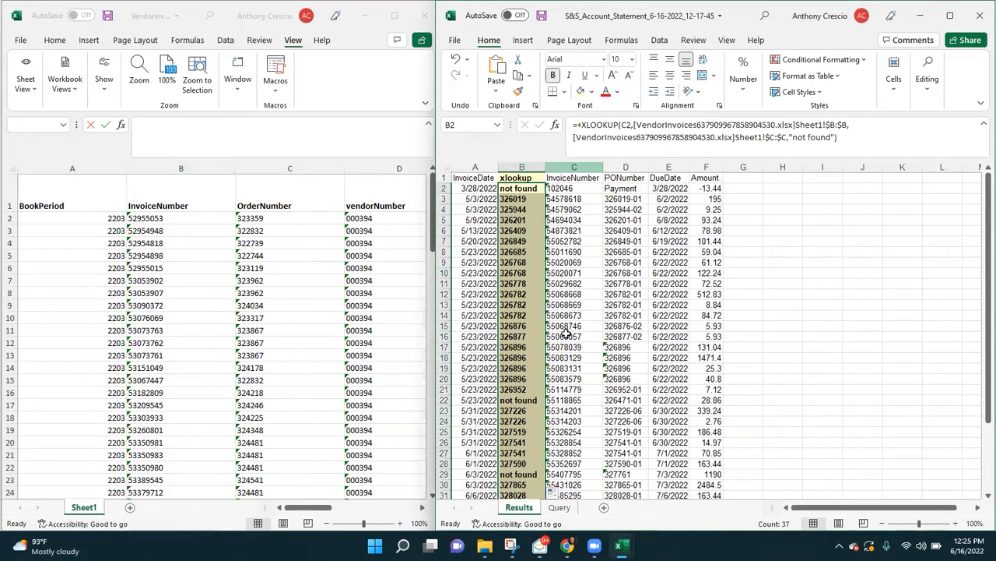
# Highlight the "not found" rows 2, 22 and 29 of the S&S account statement in light yellow.
pyautogui.click(454, 190)
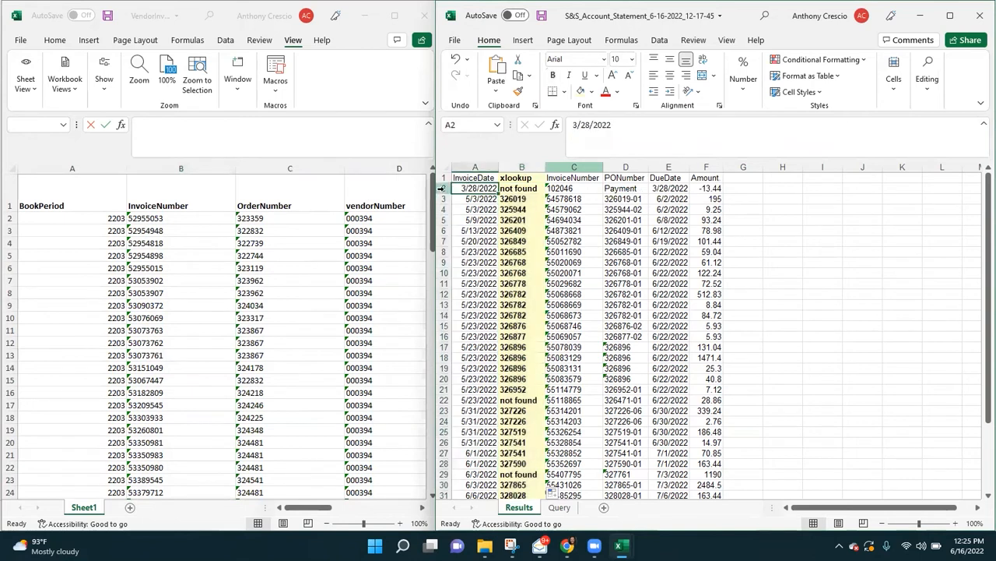
pyautogui.click(442, 190)
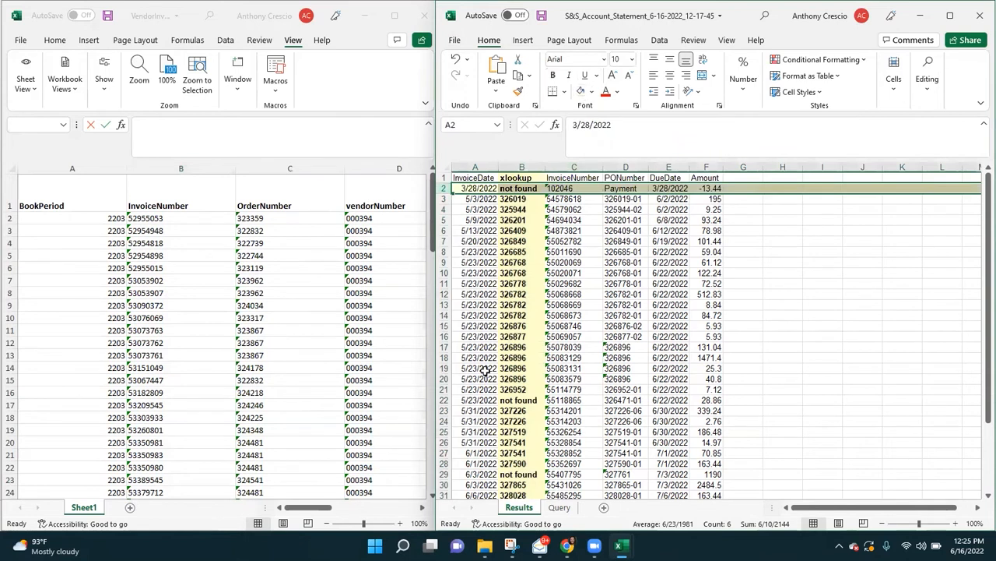
pyautogui.click(444, 400)
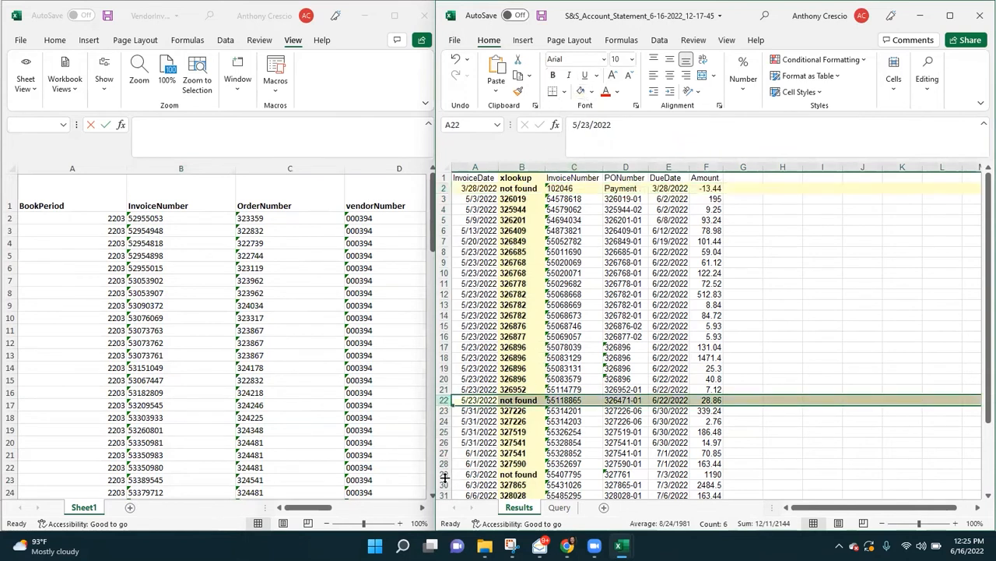
pyautogui.click(444, 475)
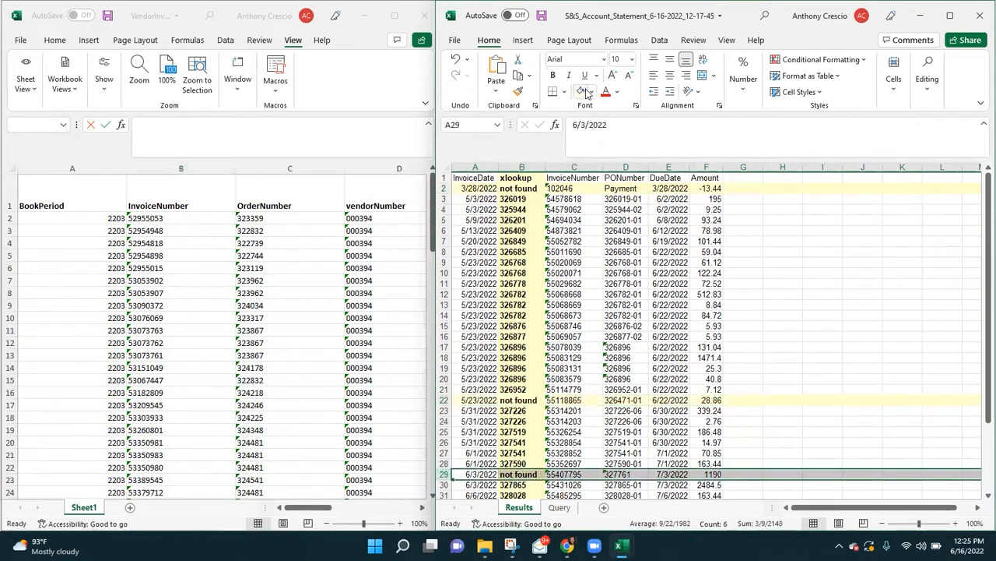
# Check the rest of the statement's xlookup column for unmatched invoices and save the workbook.
pyautogui.scroll(-5, 619, 330)
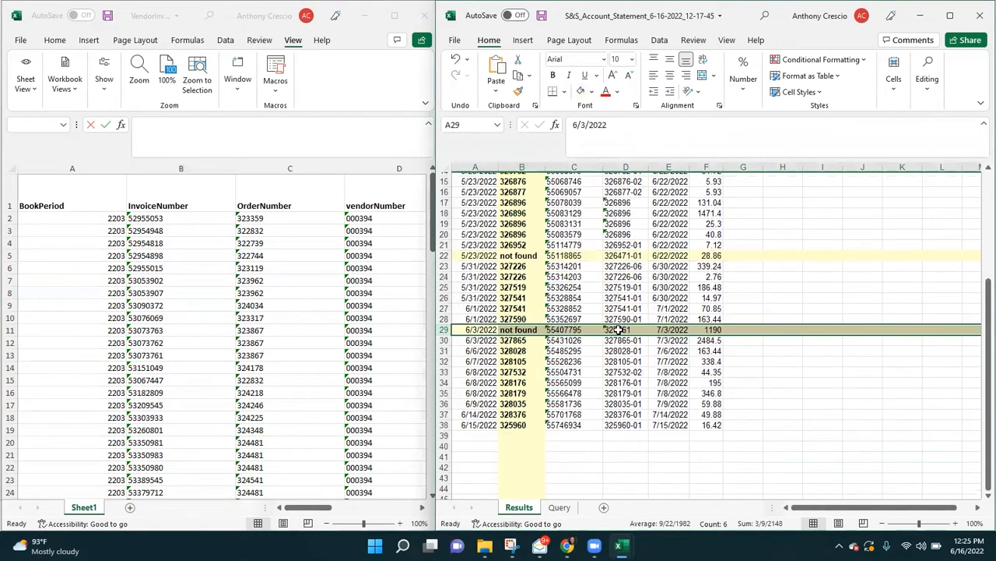
pyautogui.scroll(5, 619, 331)
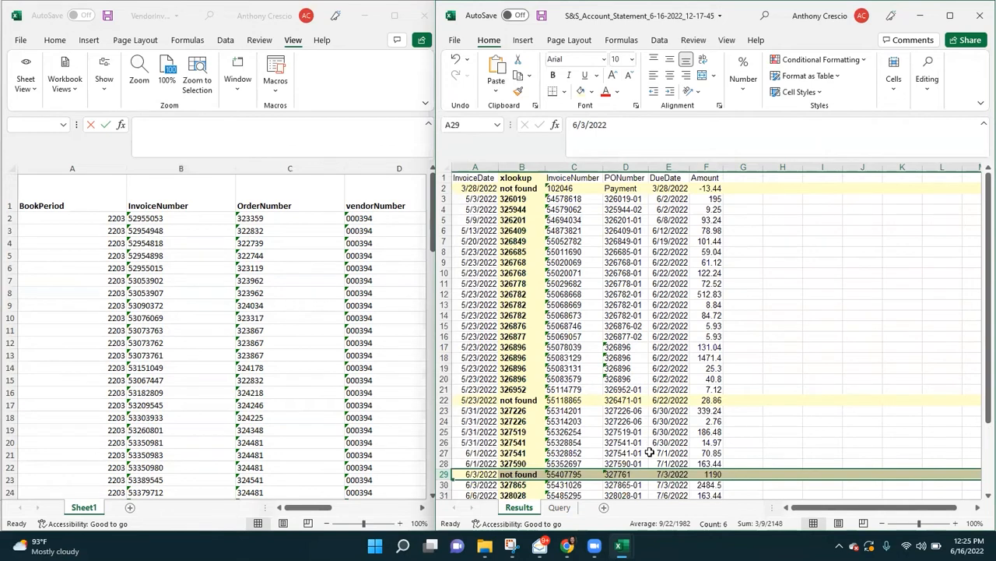
pyautogui.scroll(-3, 650, 471)
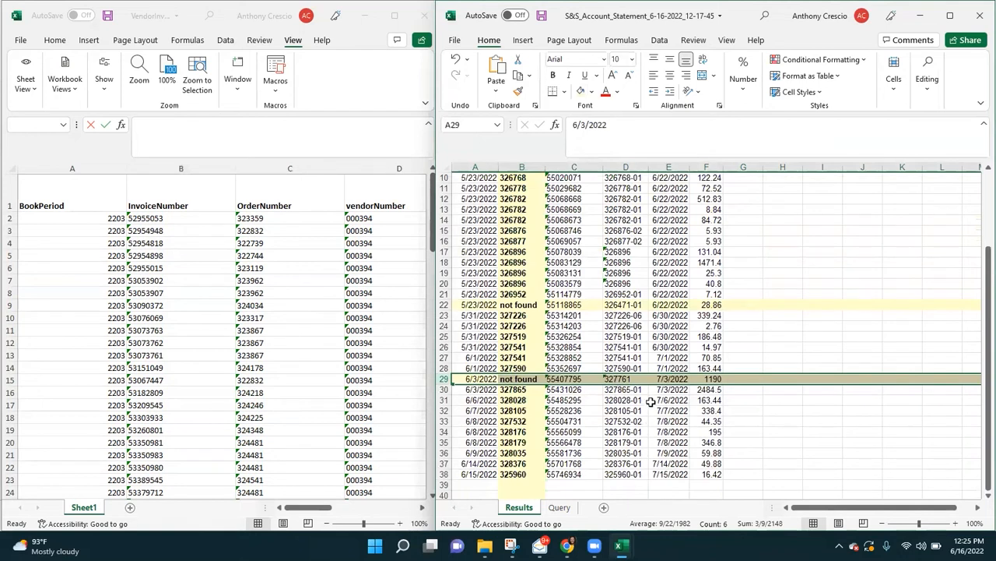
pyautogui.scroll(3, 651, 402)
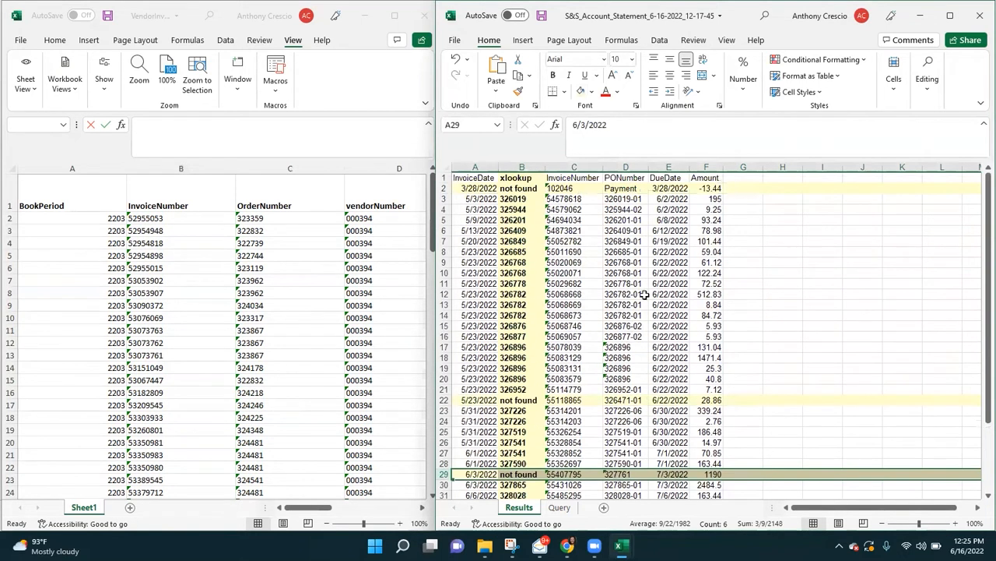
pyautogui.click(542, 18)
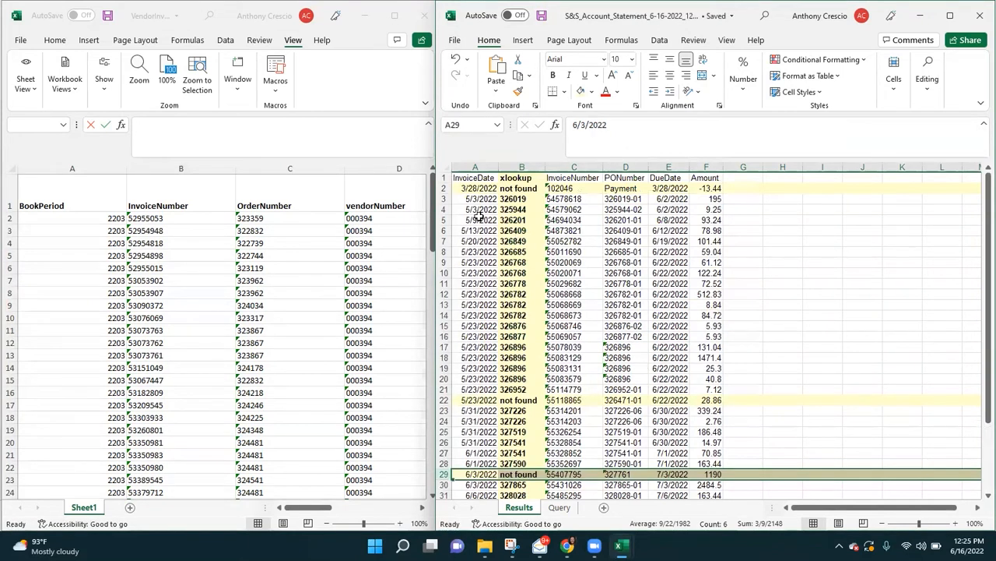
# Review the three highlighted unmatched rows in the statement one by one.
pyautogui.click(441, 188)
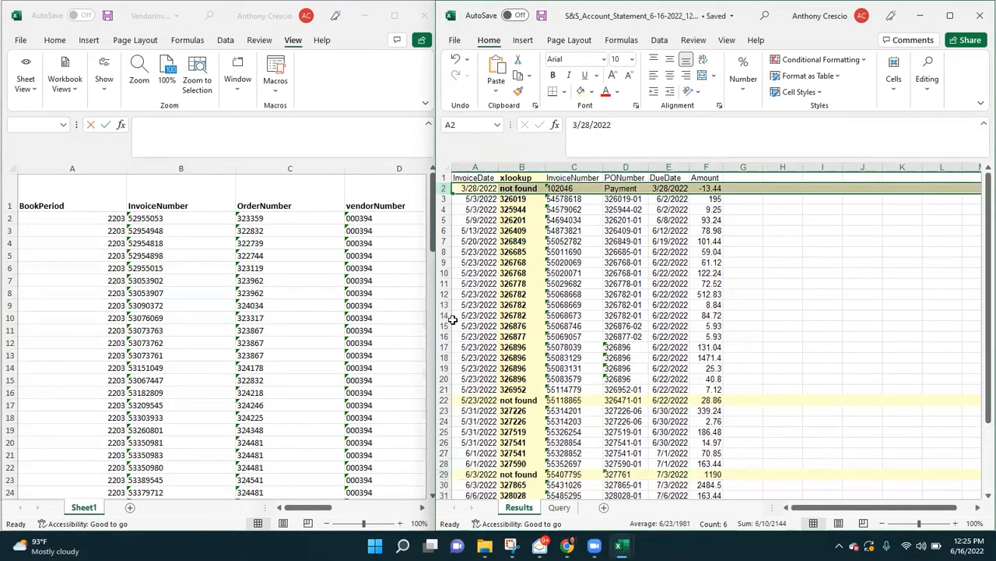
pyautogui.click(443, 399)
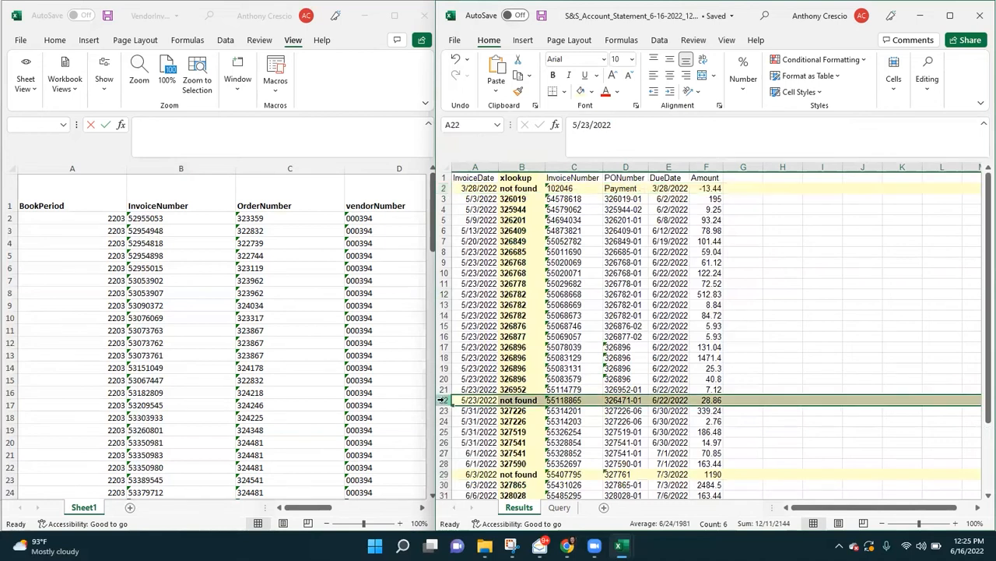
pyautogui.click(441, 473)
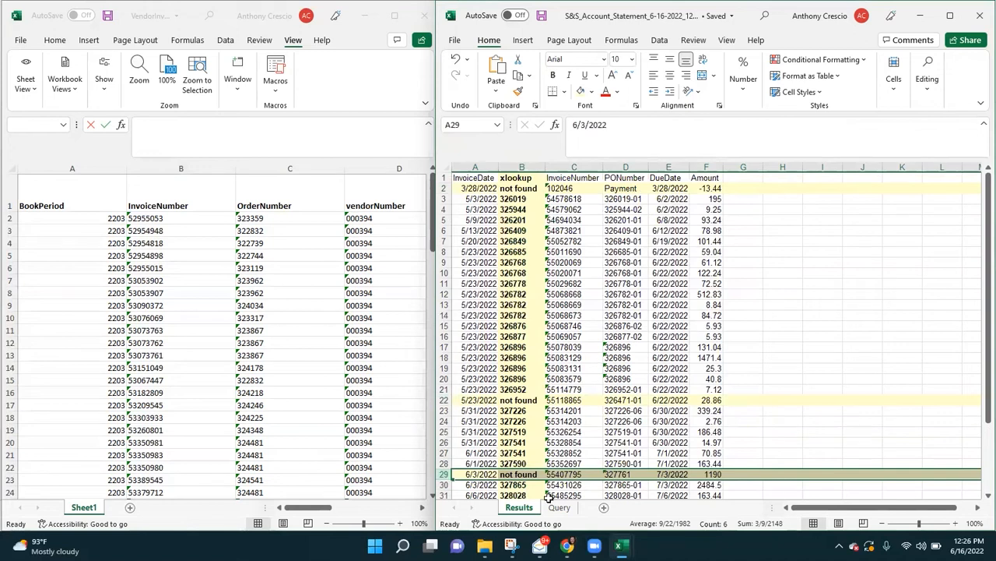
# Switch to the Aturian browser window and move the maximized S&S account statement workbook to the other monitor.
pyautogui.moveTo(567, 545)
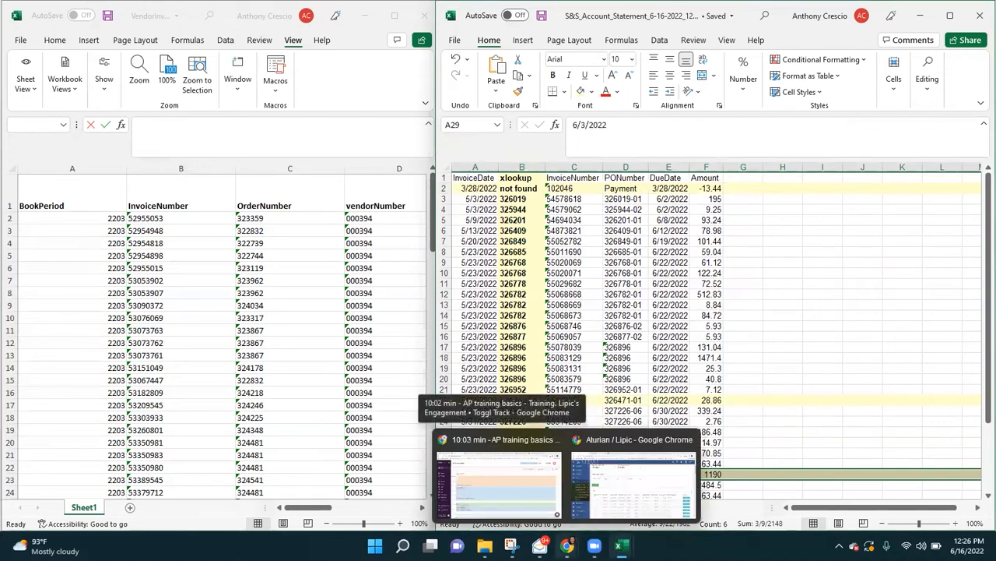
pyautogui.click(611, 490)
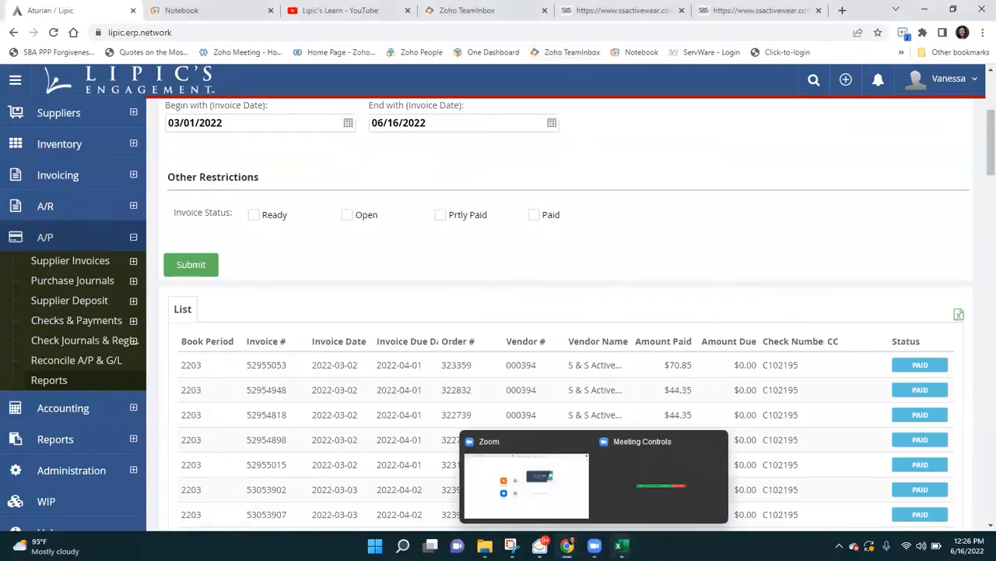
pyautogui.moveTo(619, 545)
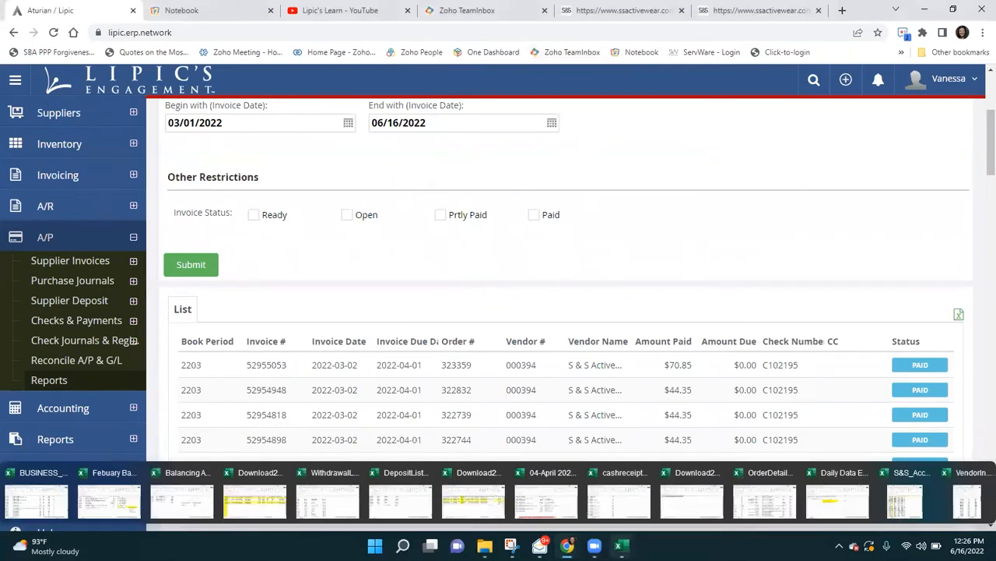
pyautogui.click(918, 492)
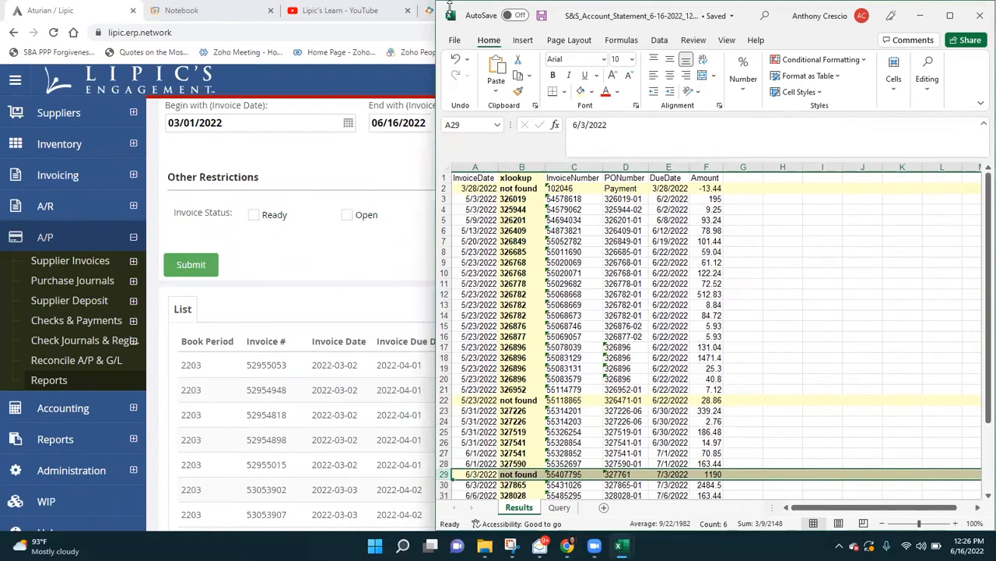
pyautogui.click(450, 14)
pyautogui.click(814, 218)
pyautogui.click(822, 219)
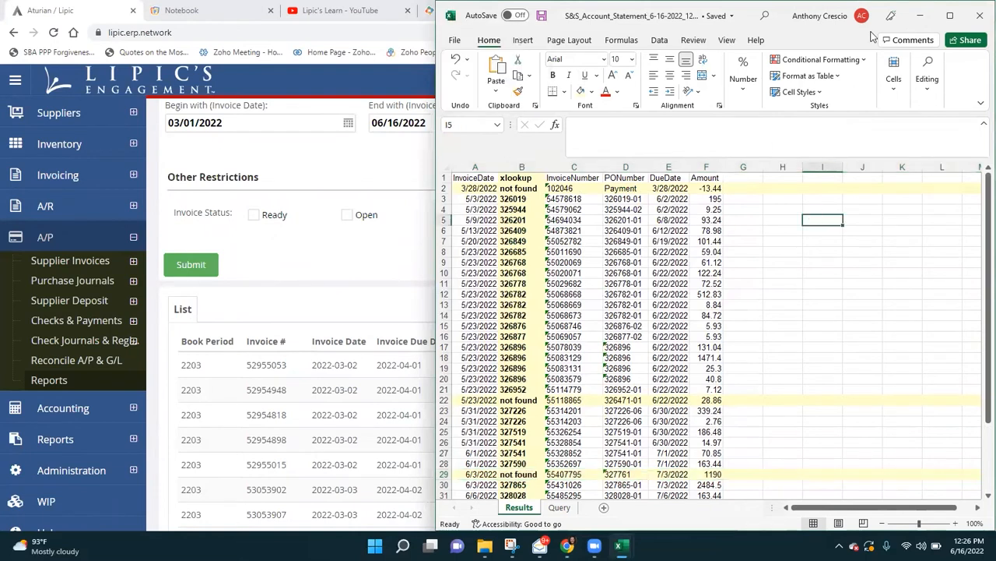
pyautogui.click(927, 11)
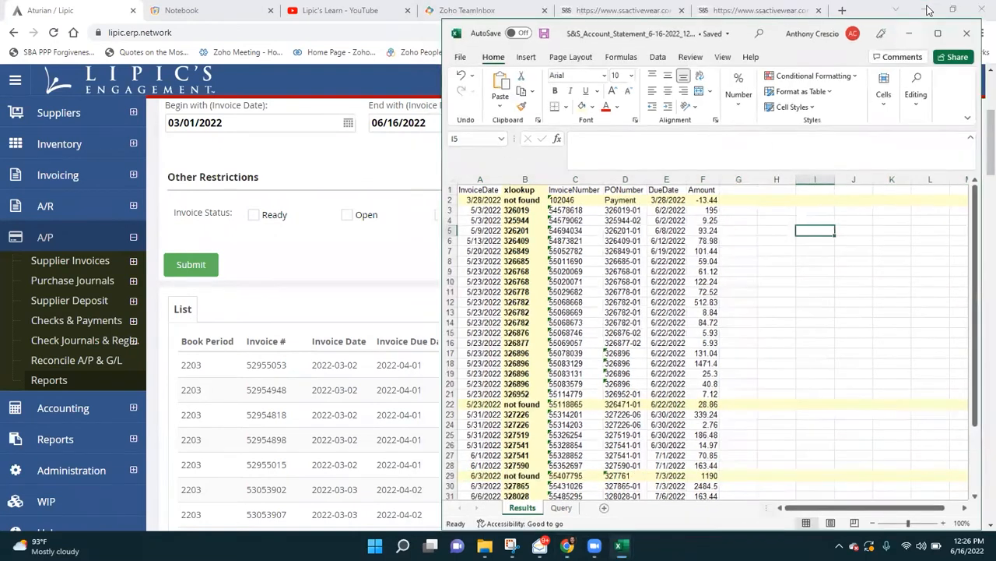
pyautogui.click(619, 545)
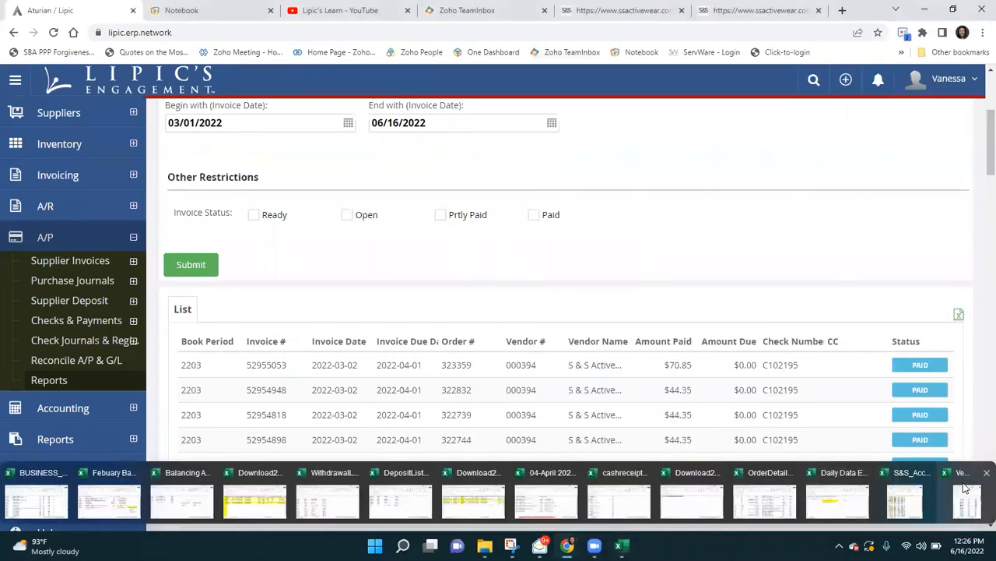
pyautogui.click(912, 495)
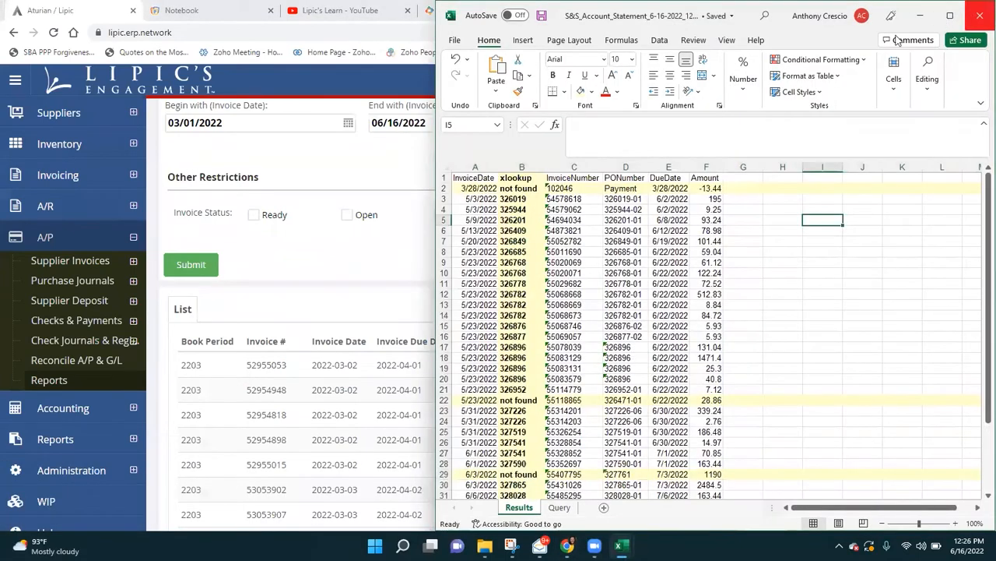
pyautogui.click(950, 16)
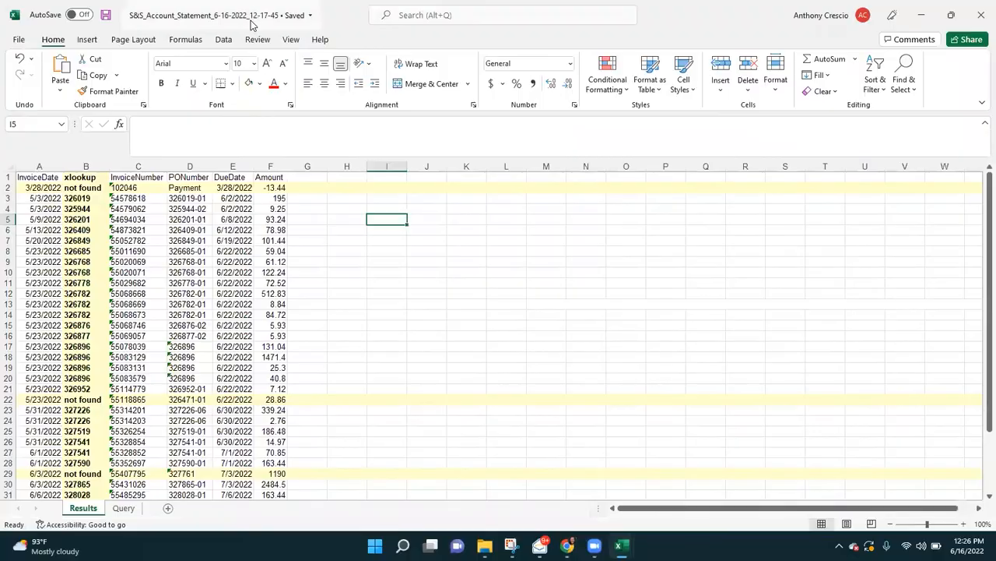
pyautogui.moveTo(251, 22); pyautogui.dragTo(995, 31)
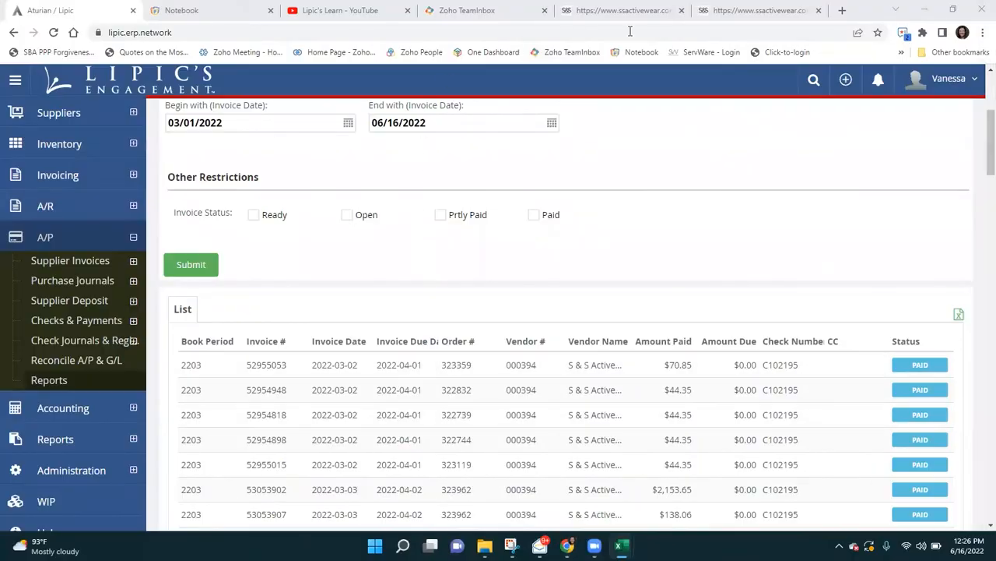
# Close the browser's S&S account statement page and look over the outstanding invoices on the S&S Pay Invoices page.
pyautogui.click(724, 11)
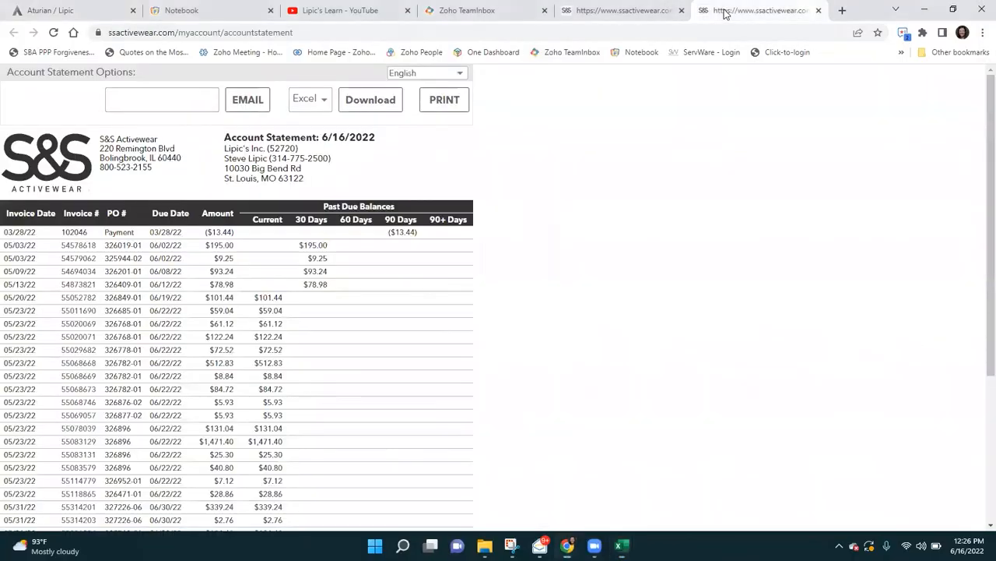
pyautogui.click(818, 10)
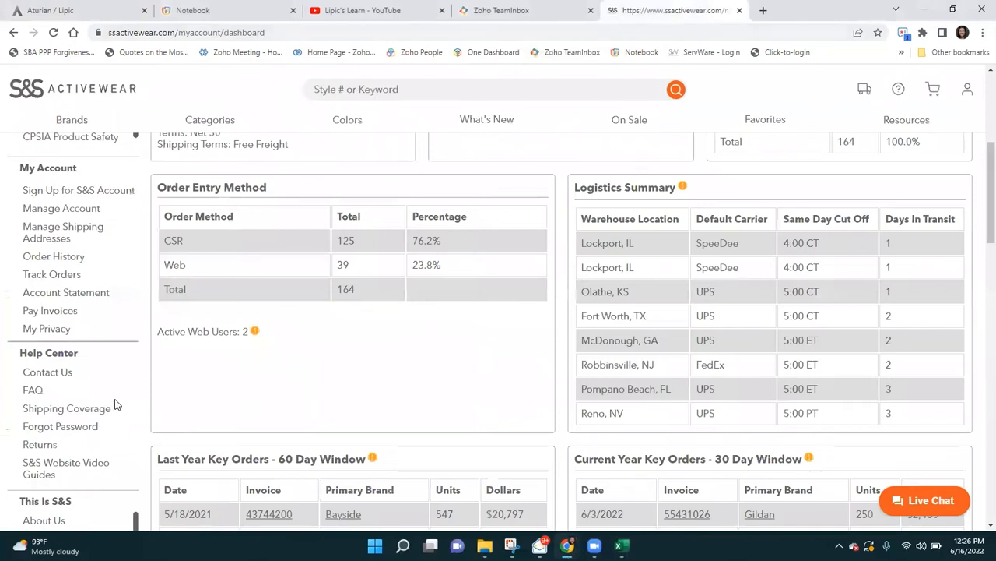
pyautogui.click(54, 310)
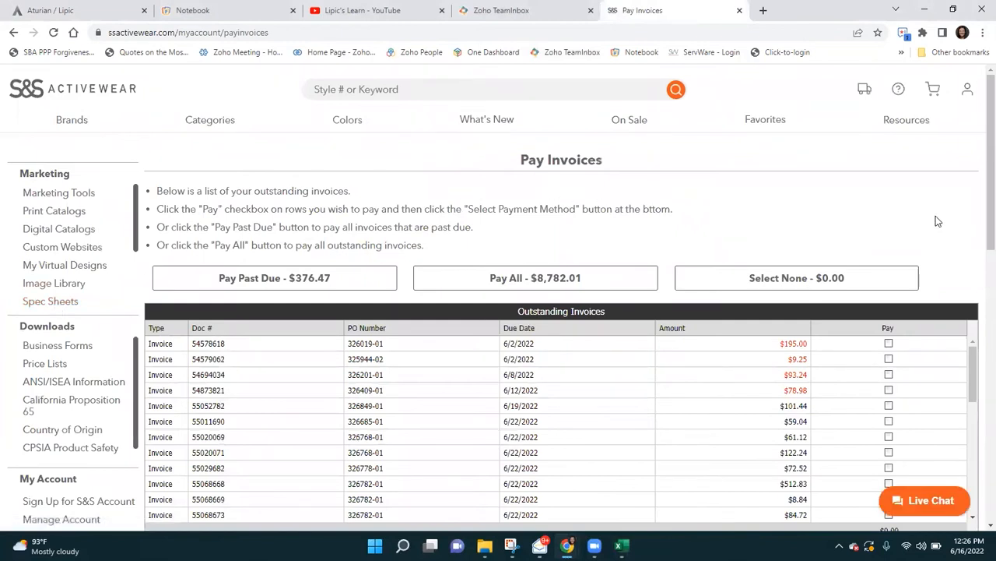
pyautogui.scroll(-1, 959, 187)
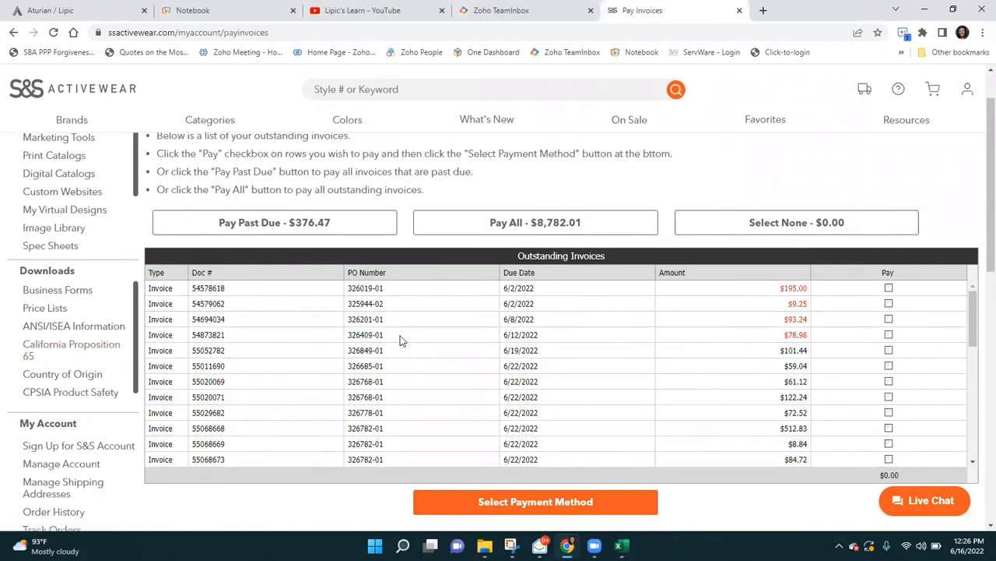
pyautogui.scroll(1, 401, 335)
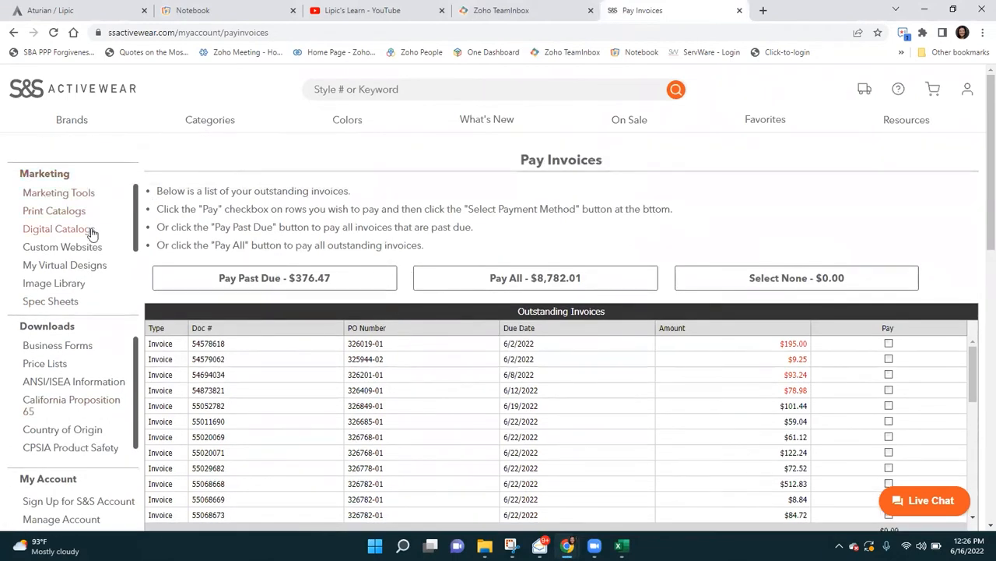
# Open the S&S Order History page and search the orders for the invoice number from the statement's row 2.
pyautogui.scroll(-2, 109, 234)
pyautogui.scroll(-1, 100, 368)
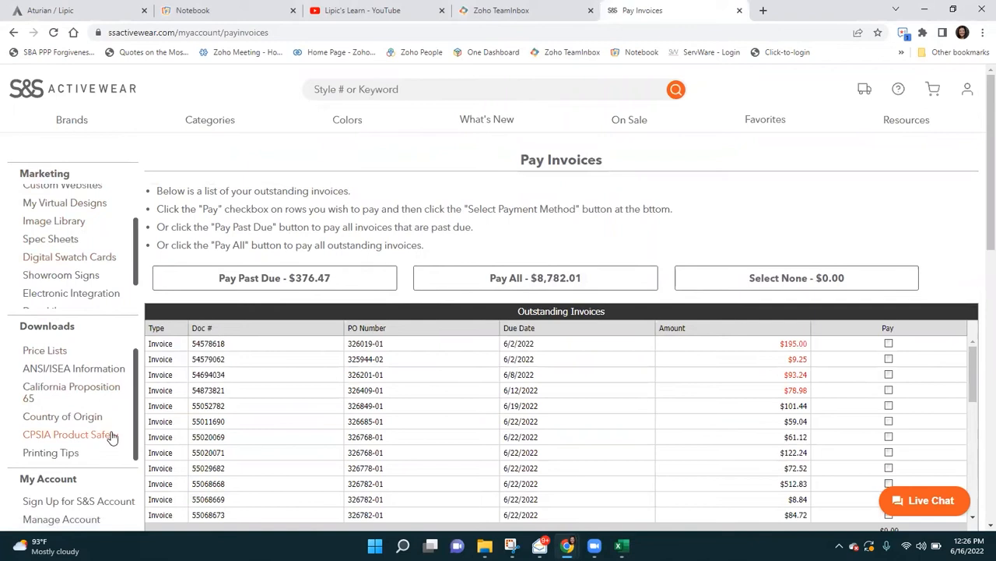
pyautogui.scroll(-3, 402, 376)
pyautogui.scroll(-3, 88, 491)
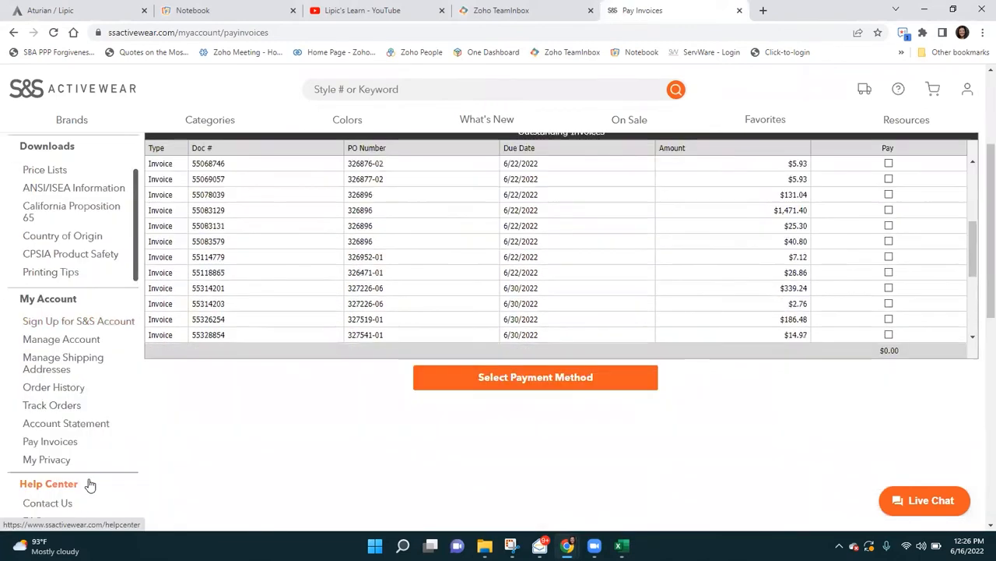
pyautogui.click(79, 395)
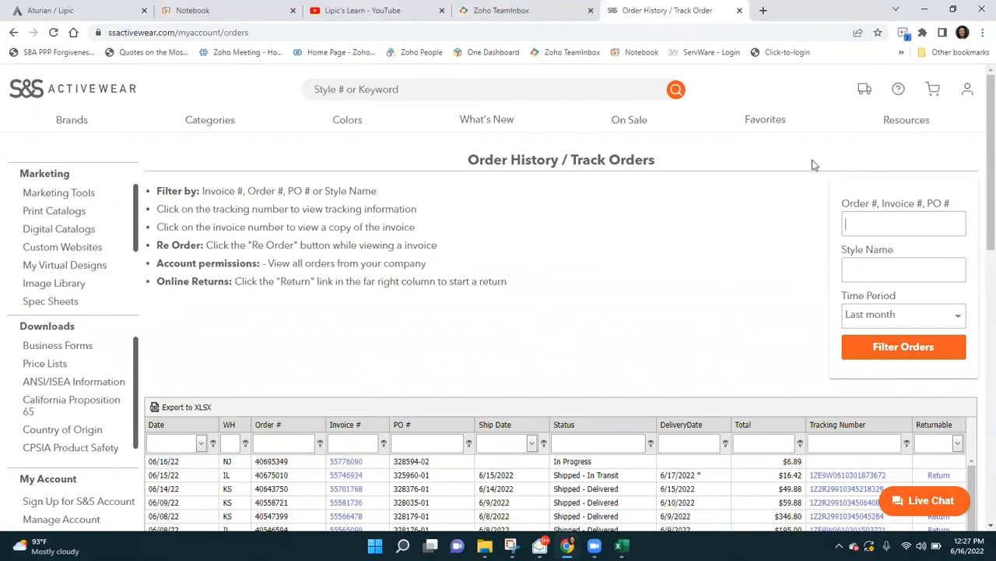
pyautogui.write('046')
pyautogui.press('Return')
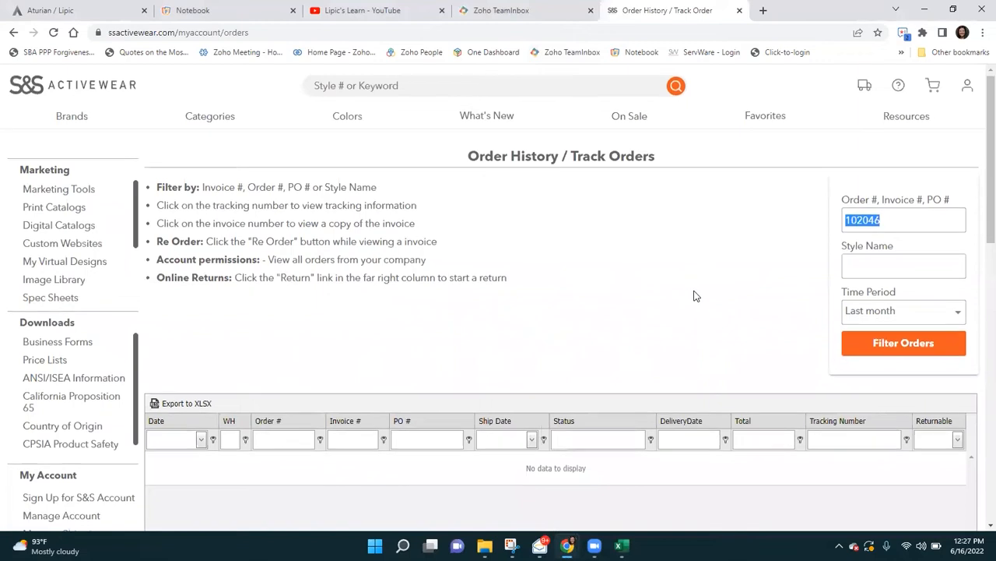
pyautogui.scroll(-2, 695, 296)
pyautogui.scroll(2, 604, 328)
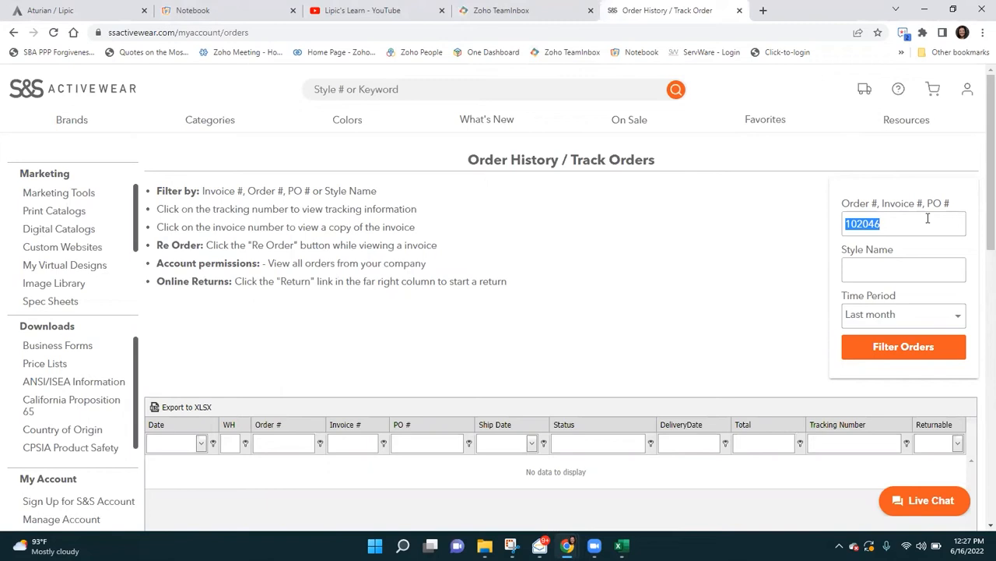
# Clear the invoice number search, set the time period to Last 6 months and filter the orders again.
pyautogui.press('BackSpace')
pyautogui.click(958, 317)
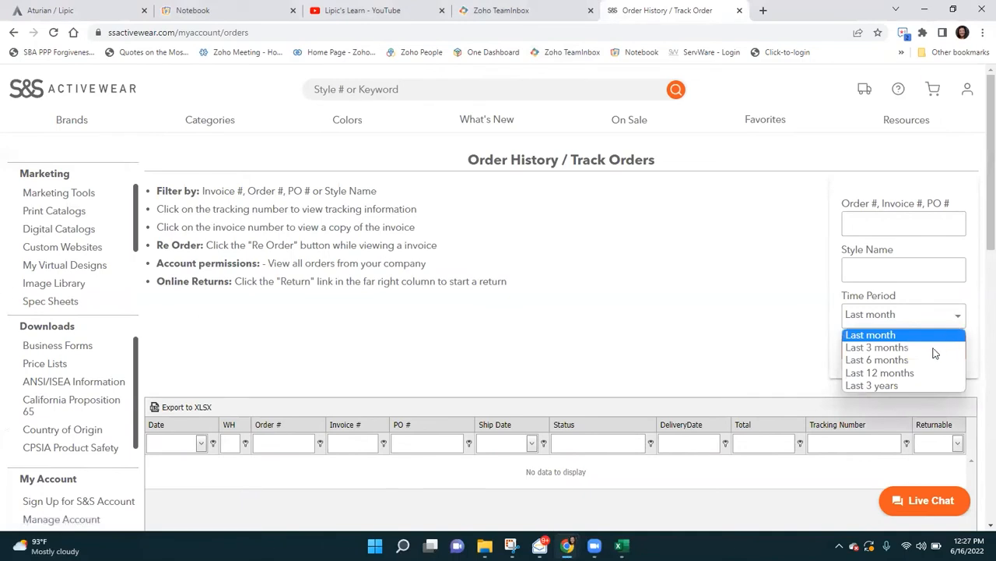
pyautogui.click(895, 359)
pyautogui.click(909, 348)
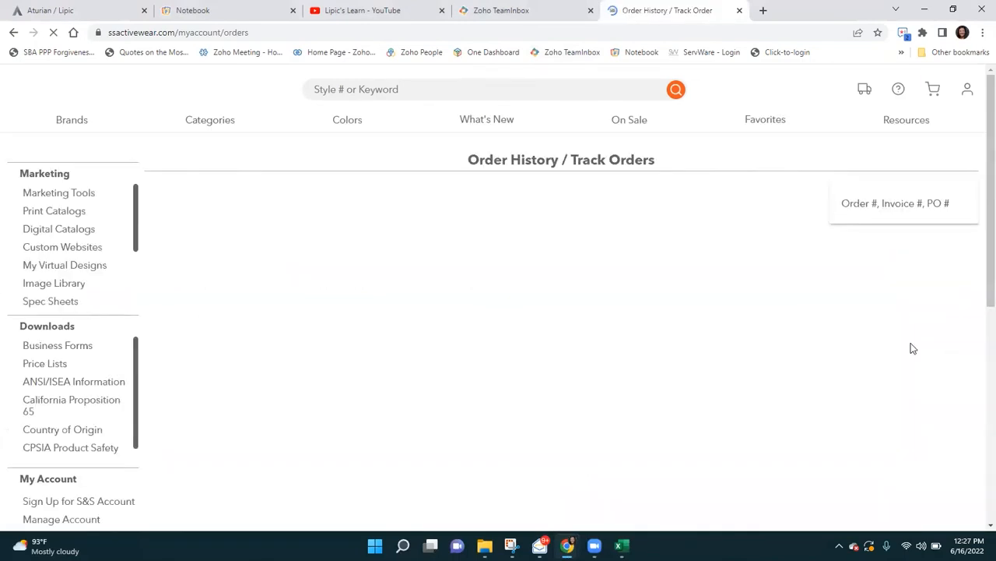
pyautogui.scroll(-2, 621, 244)
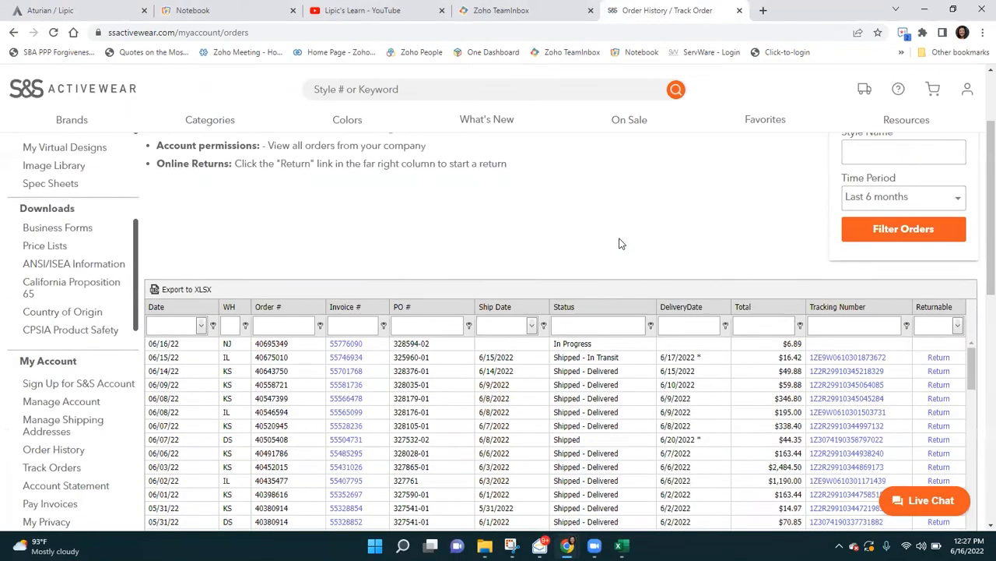
# Filter the order list's Total column for -13.44 to look up the credit, and clear that filter.
pyautogui.click(772, 323)
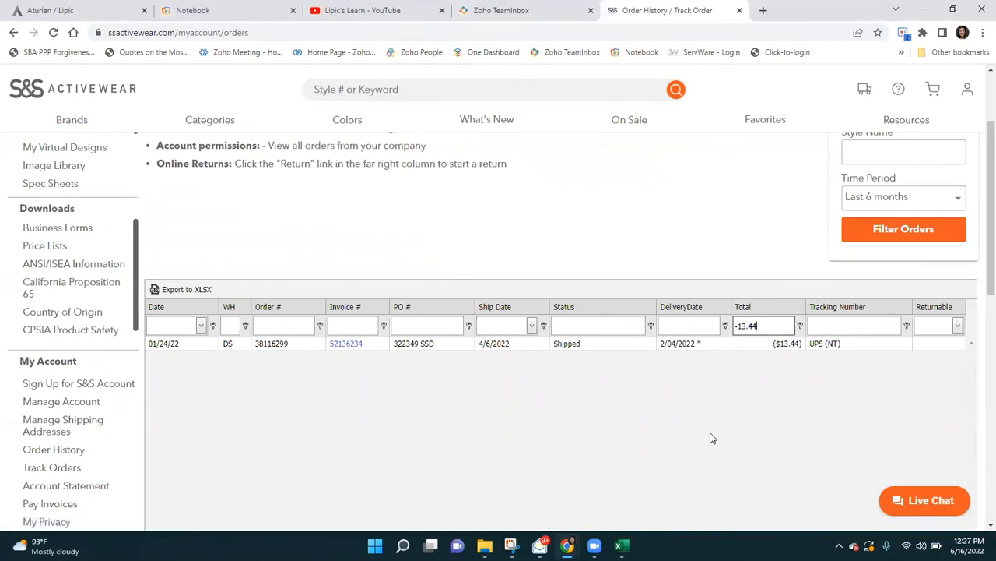
pyautogui.scroll(2, 713, 435)
pyautogui.moveTo(760, 444); pyautogui.dragTo(734, 450)
pyautogui.press('BackSpace')
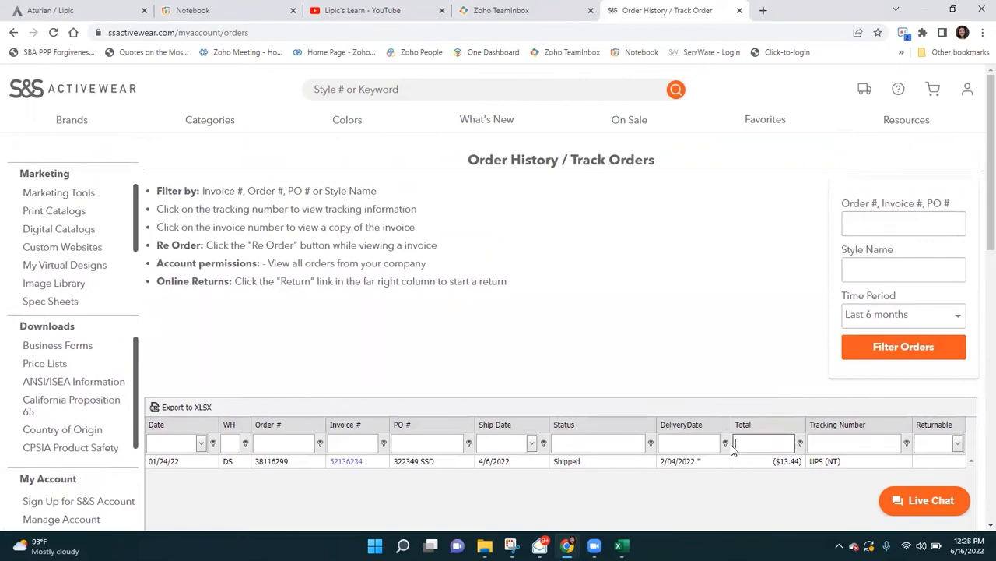
pyautogui.press('Return')
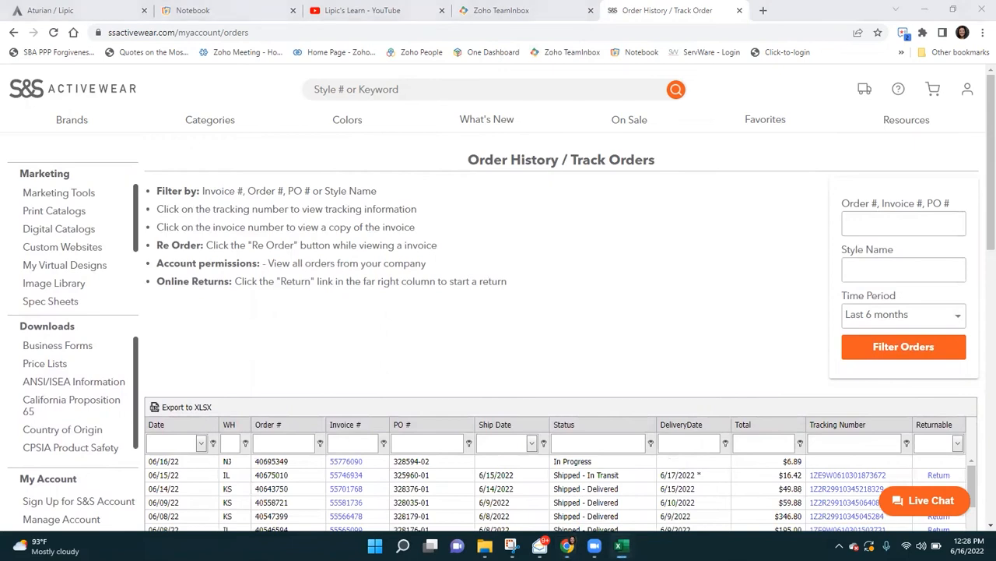
# Search the last 6 months of orders for the invoice number of the 5/23/2022 invoice totalling $28.86.
pyautogui.click(863, 225)
pyautogui.write('55')
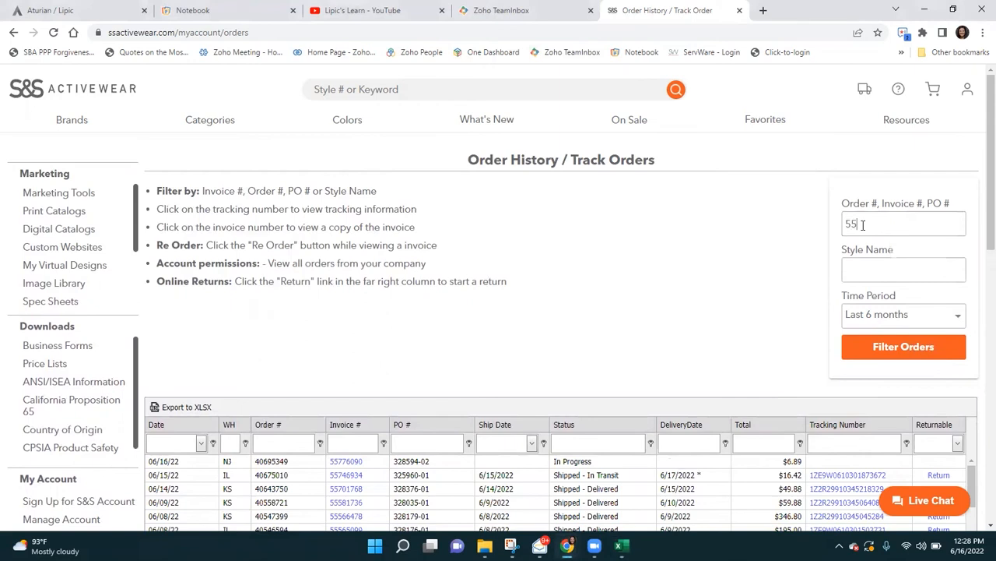
pyautogui.write('118865')
pyautogui.click(897, 345)
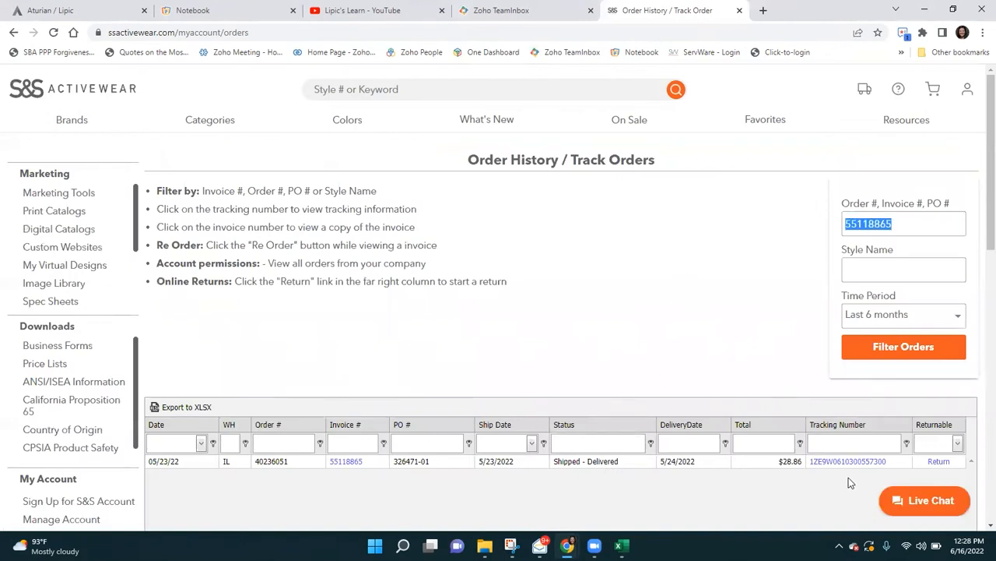
# Open the 5/23/2022 invoice from the order list, download it as a PDF, and close the PDF after viewing it.
pyautogui.click(349, 465)
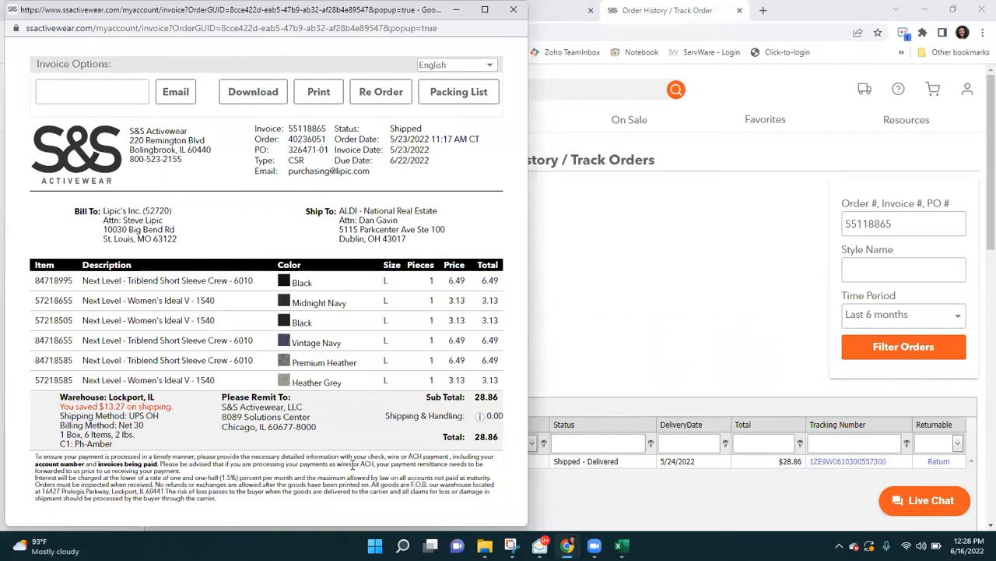
pyautogui.click(249, 104)
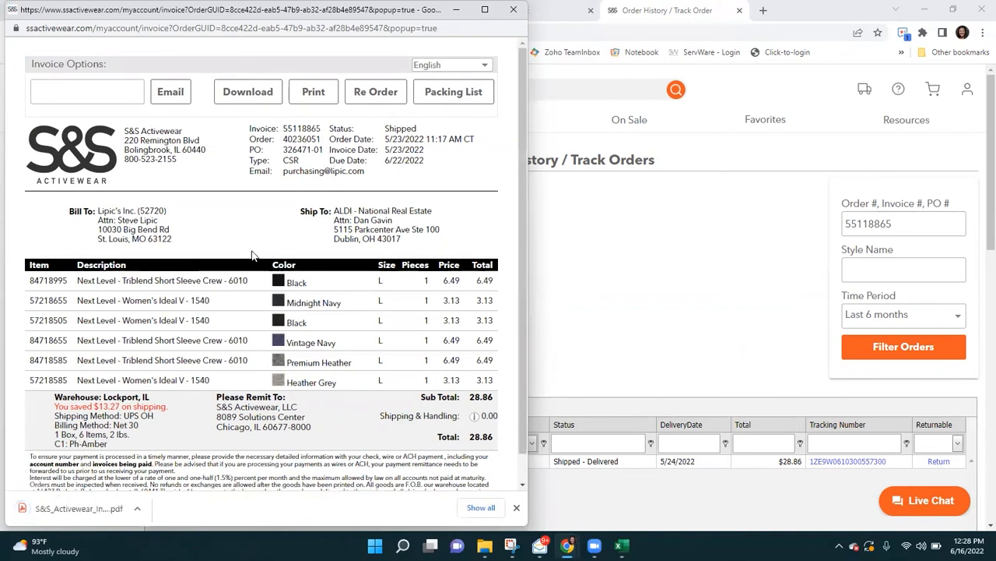
pyautogui.click(89, 513)
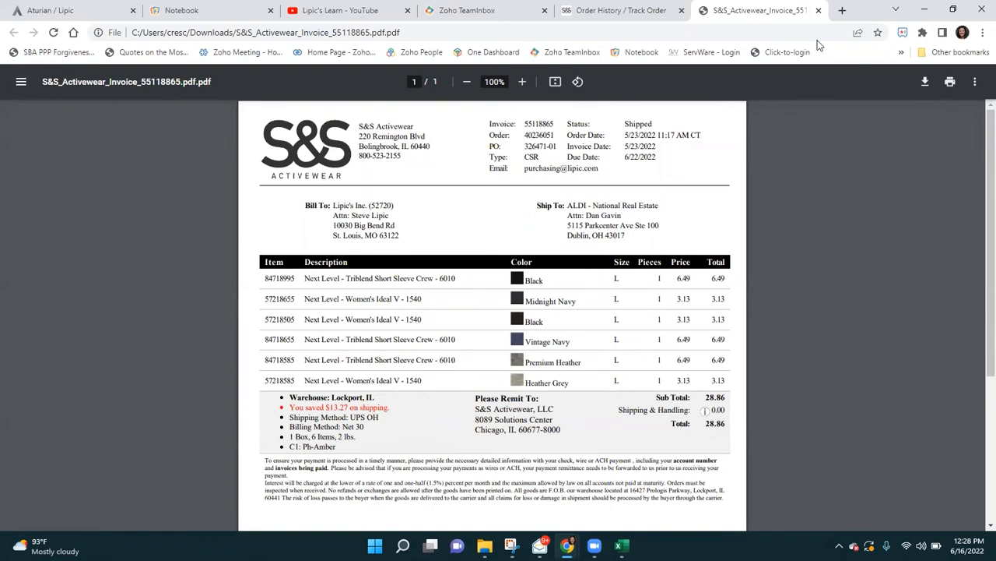
pyautogui.click(818, 11)
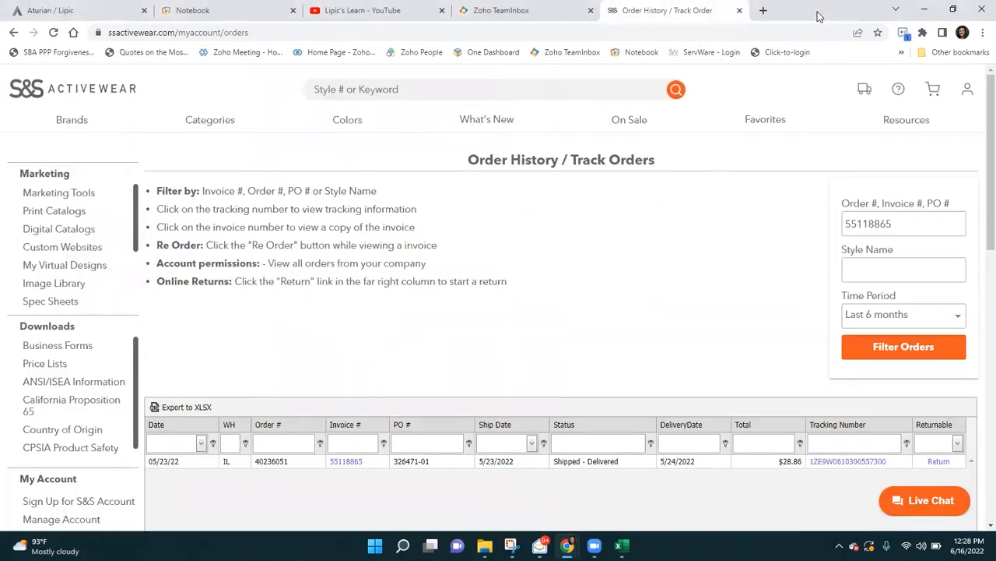
# Replace the searched number with that of the 6/3/2022 invoice totalling $1,190.00 and filter the orders.
pyautogui.moveTo(915, 224); pyautogui.dragTo(896, 226)
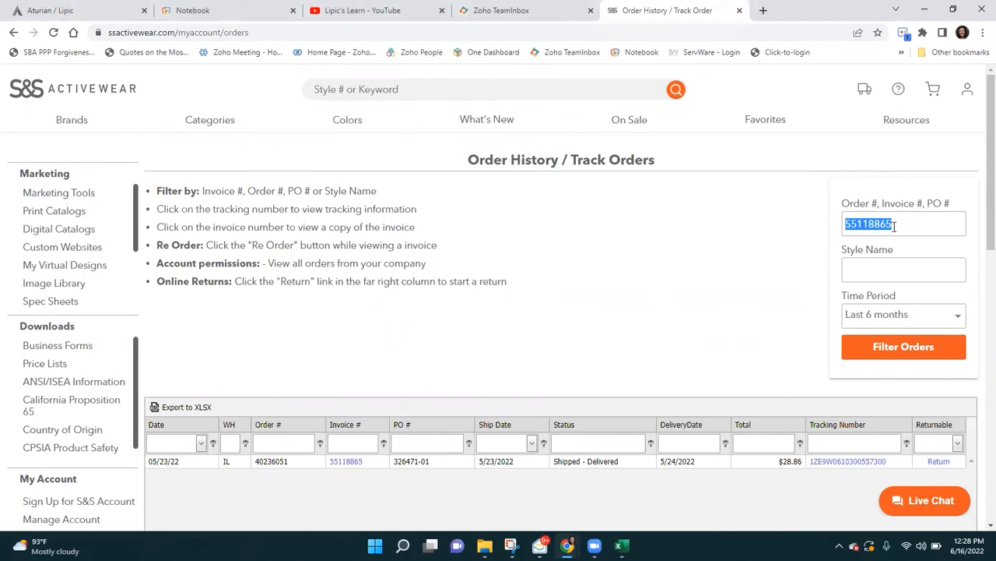
pyautogui.write('55')
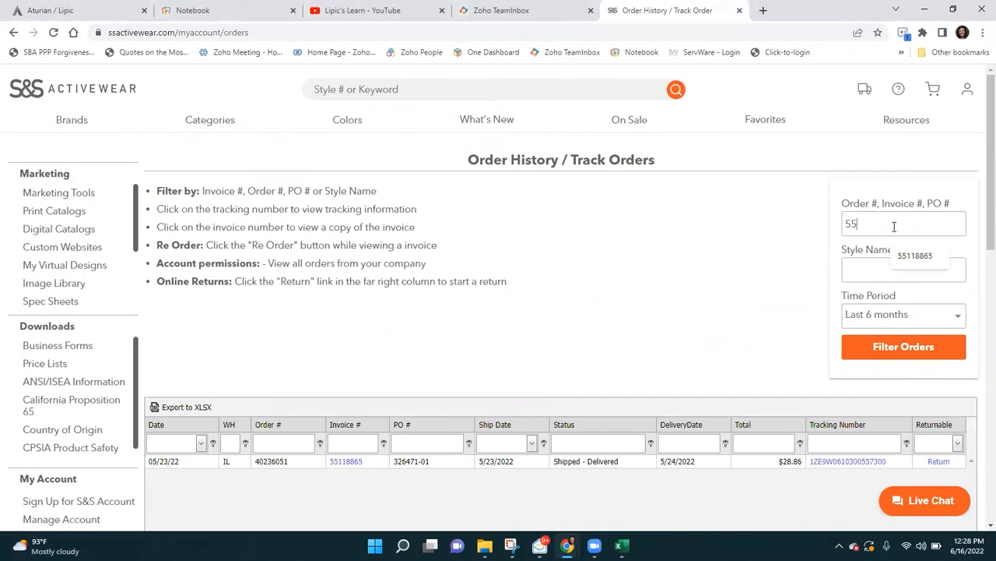
pyautogui.write('407795')
pyautogui.click(895, 348)
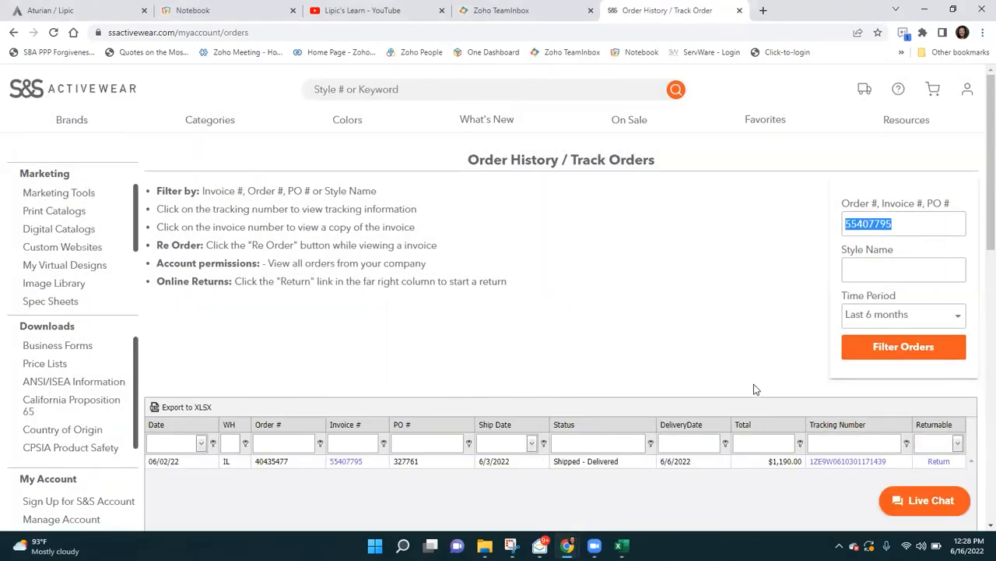
# Download the 6/3/2022 invoice as a PDF, view it in the browser, and return to the Order History page.
pyautogui.click(343, 462)
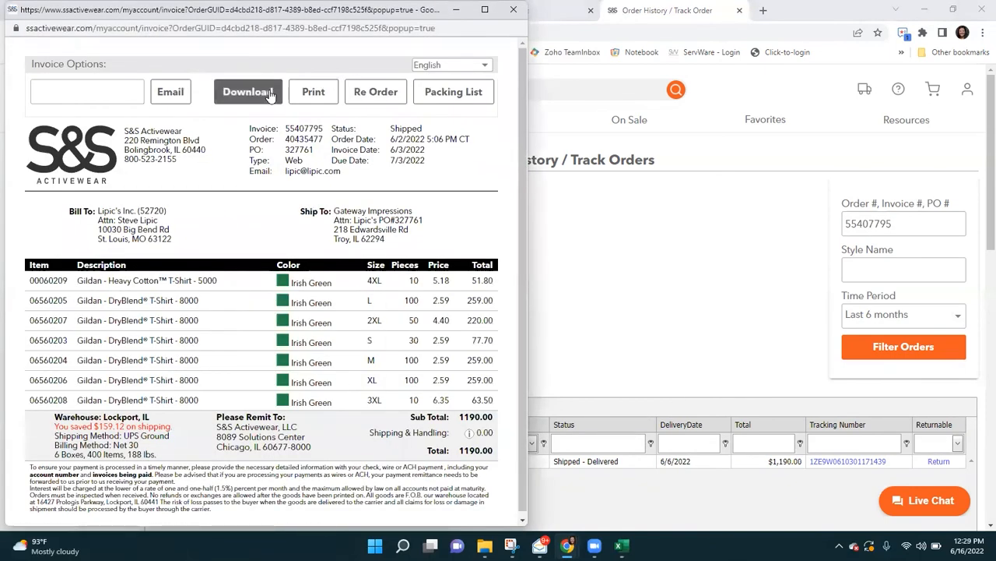
pyautogui.click(269, 92)
pyautogui.click(56, 508)
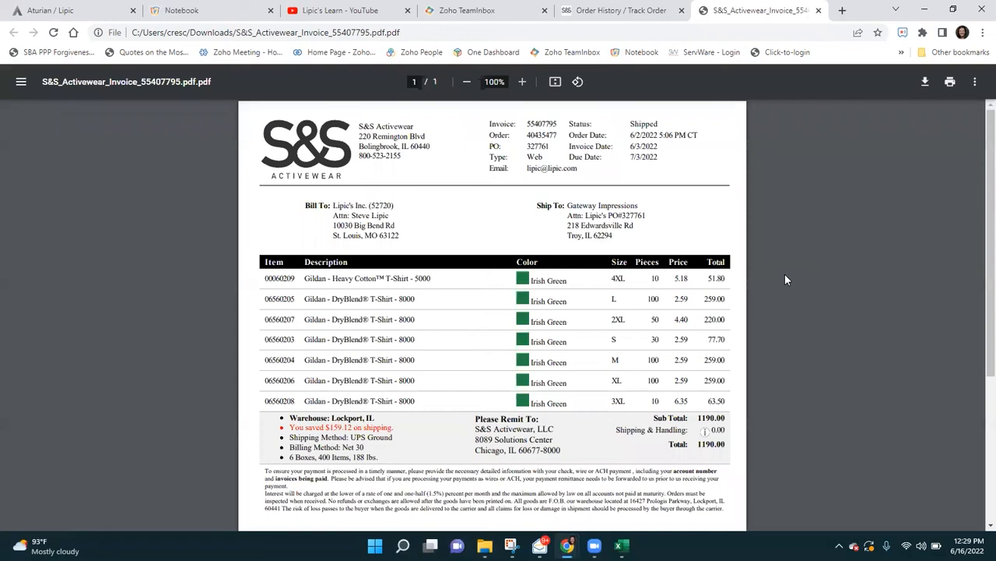
pyautogui.click(635, 9)
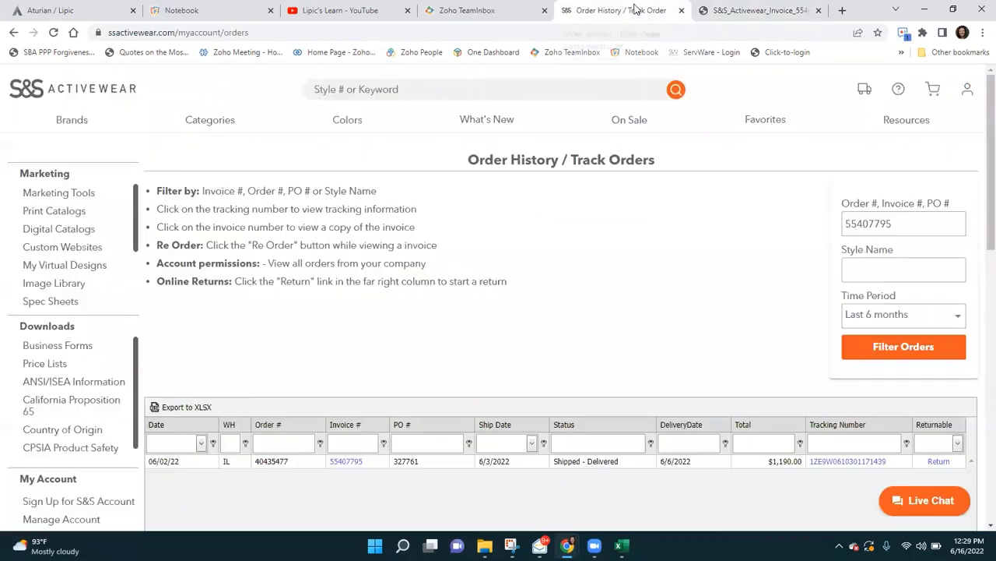